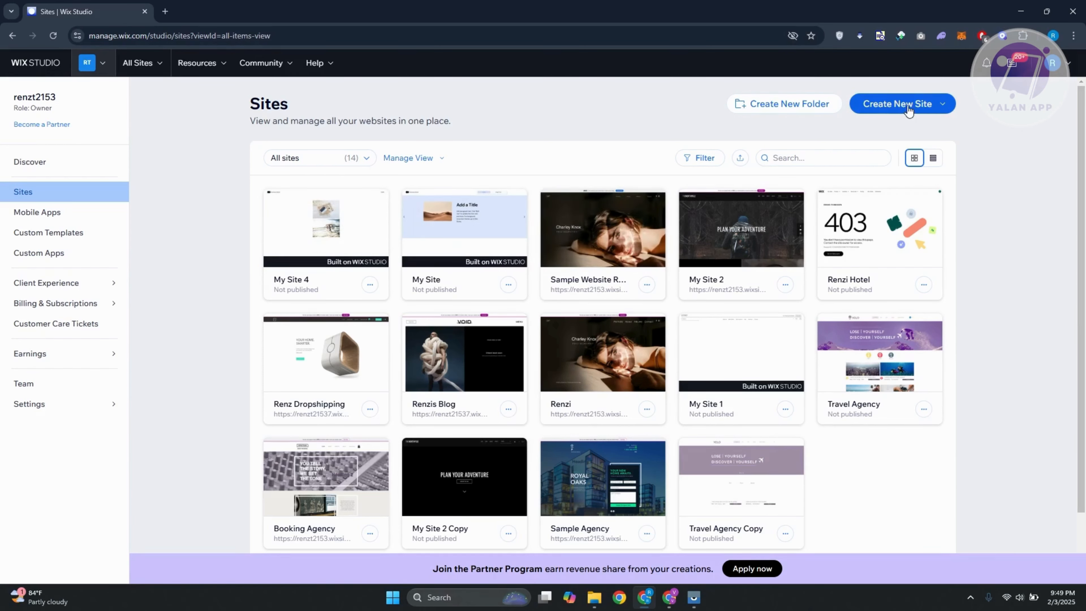
Create a new site with the Wix Editor and set its website type to News Magazine.
{"action": "left_click", "coordinate": [948, 110]}
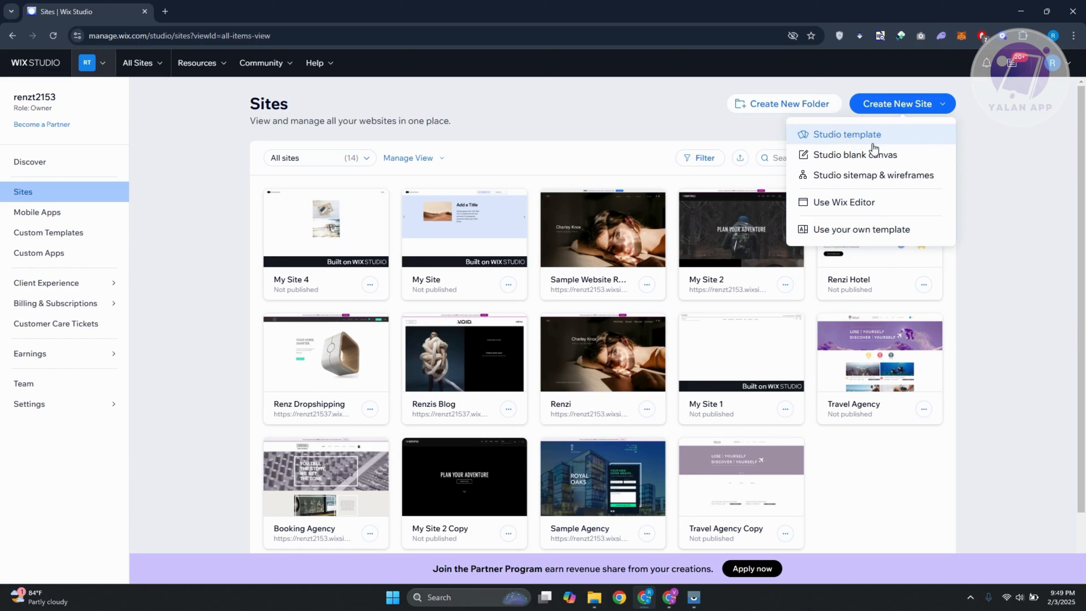
{"action": "left_click", "coordinate": [880, 214]}
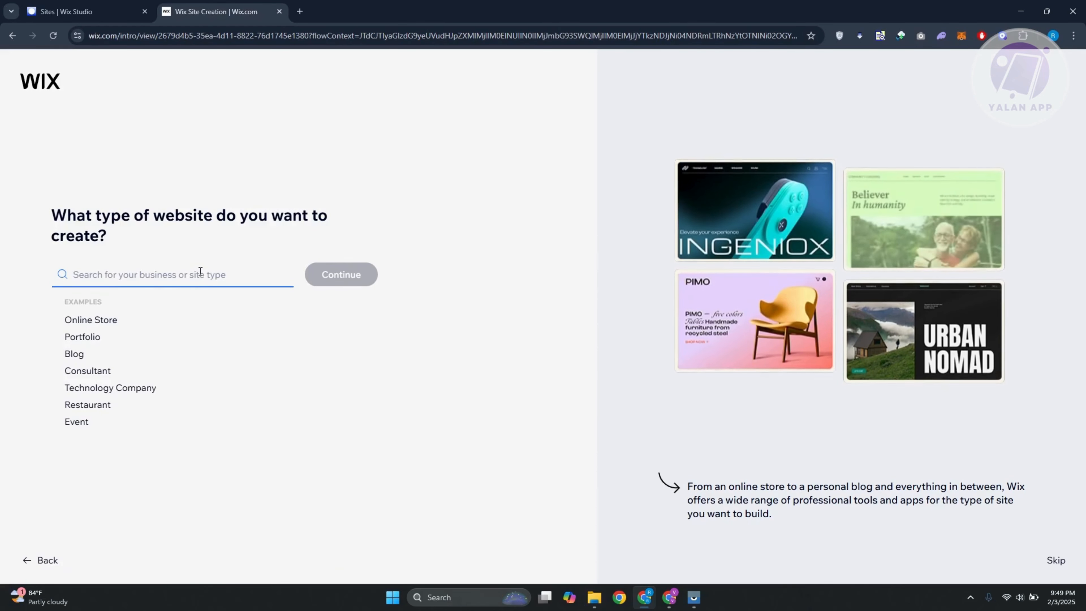
{"action": "type", "text": "NEWS"}
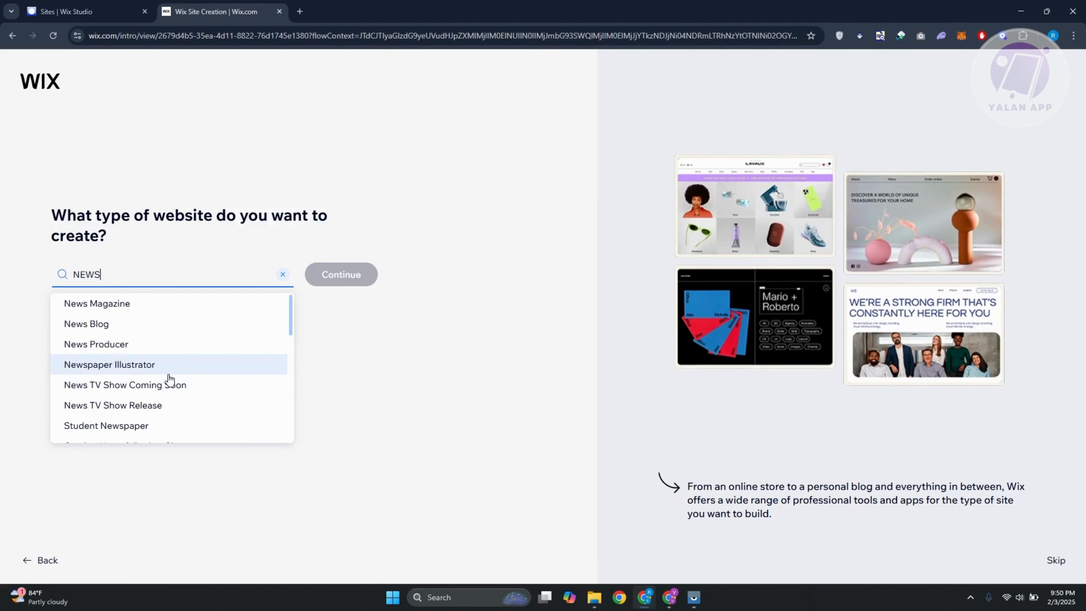
{"action": "scroll", "coordinate": [179, 405], "scroll_direction": "down", "scroll_amount": 4}
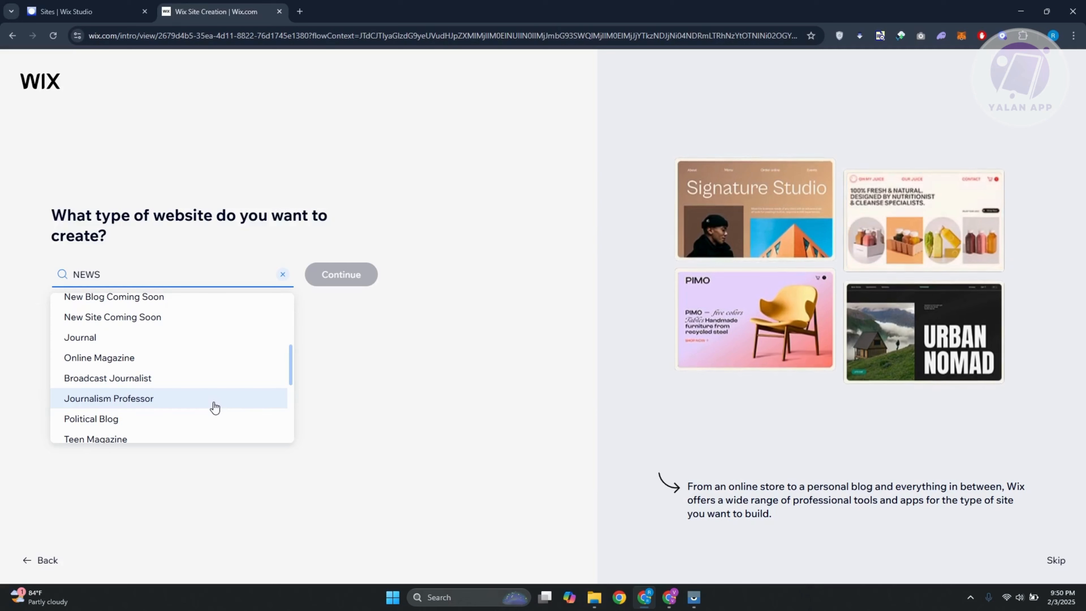
{"action": "scroll", "coordinate": [116, 349], "scroll_direction": "up", "scroll_amount": 5}
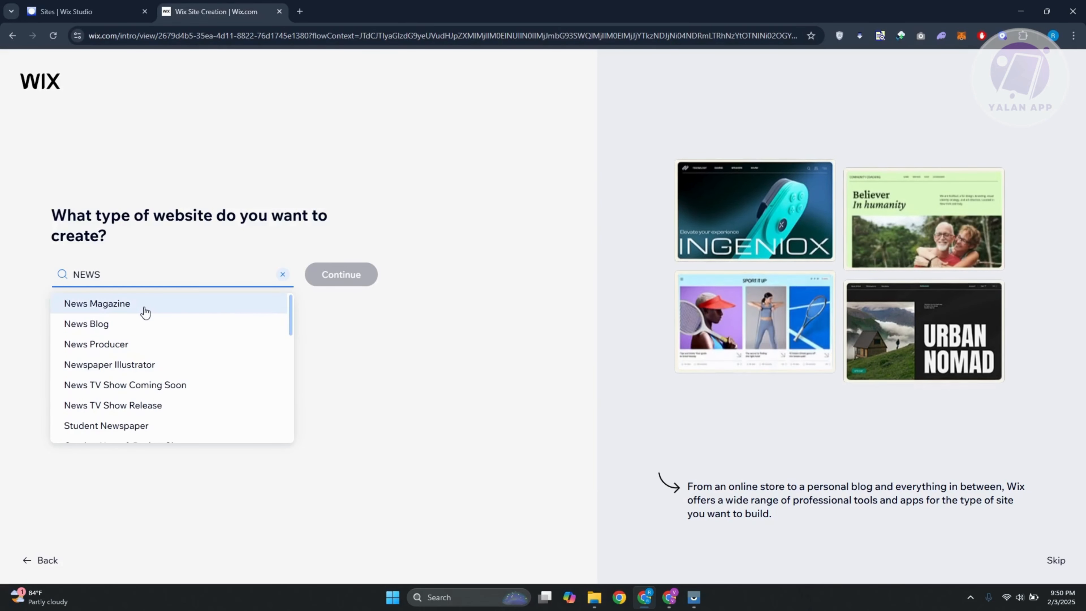
{"action": "left_click", "coordinate": [145, 308]}
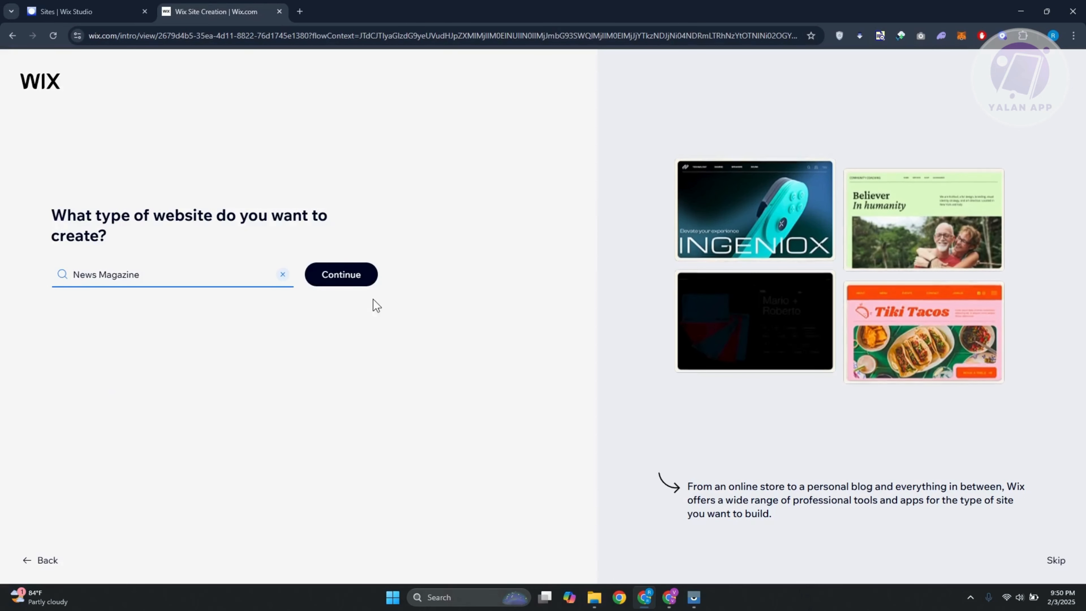
{"action": "left_click", "coordinate": [346, 275]}
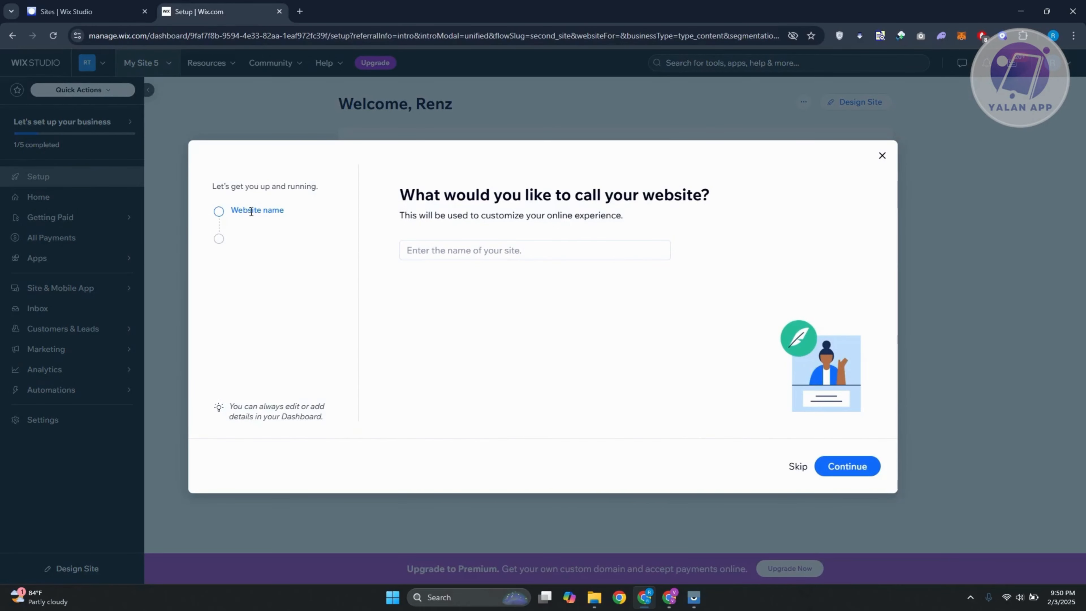
Name the website RENZIS NEWS and continue to the site goals.
{"action": "left_click", "coordinate": [503, 252]}
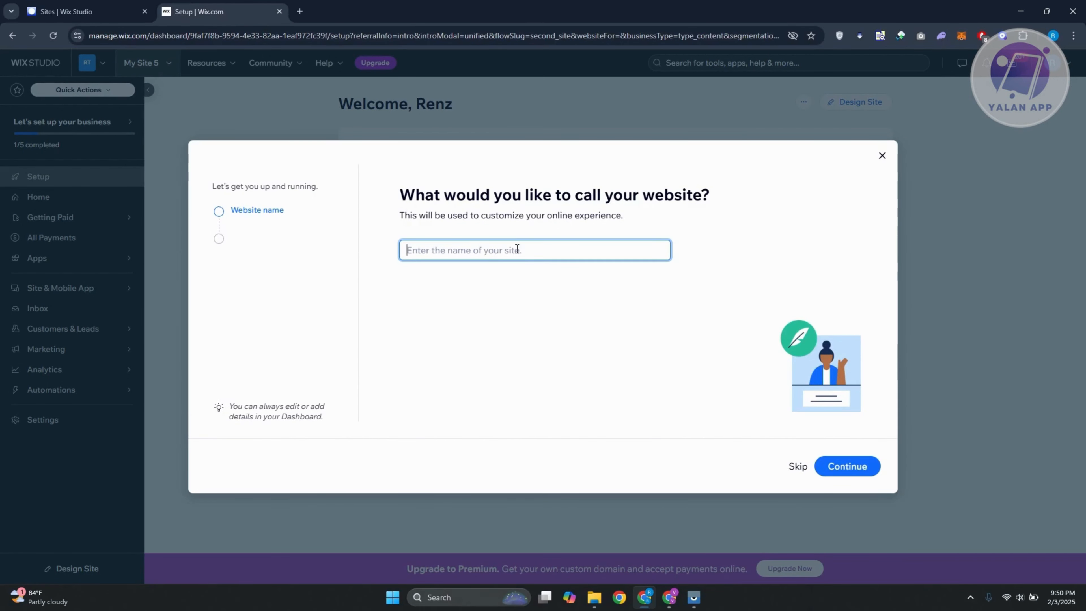
{"action": "type", "text": "ren"}
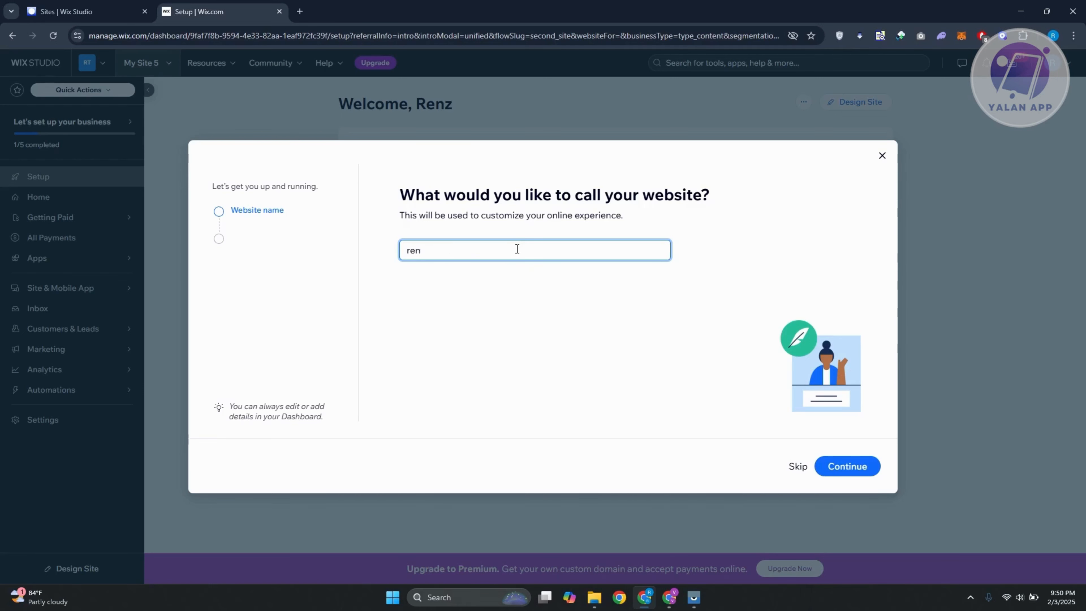
{"action": "key", "text": "BackSpace"}
{"action": "type", "text": "RENZIS NEWS"}
{"action": "left_click", "coordinate": [847, 470]}
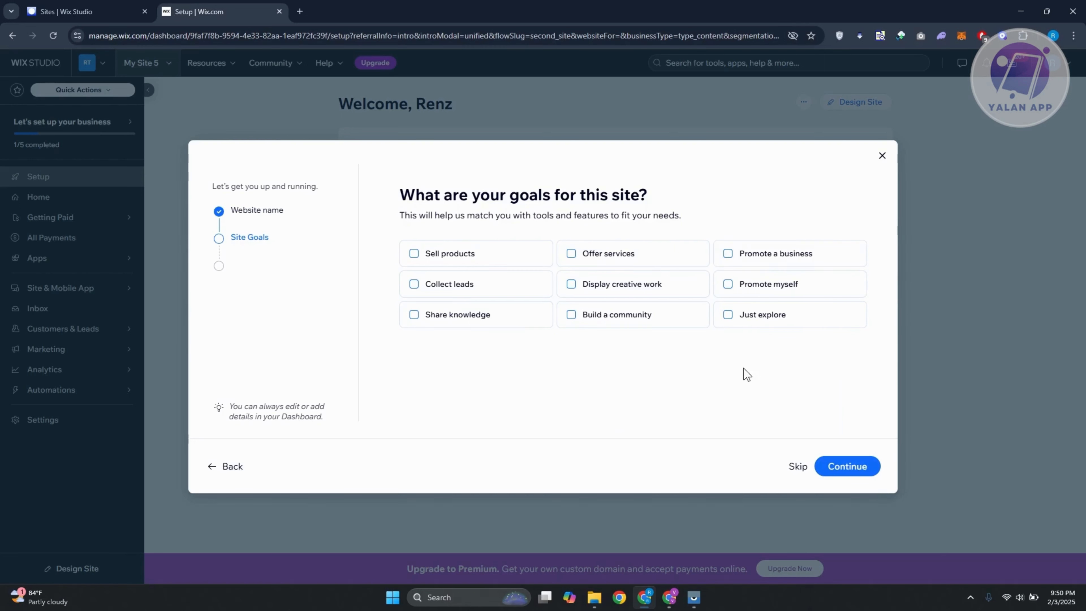
Set the site goals to Build a community, Share knowledge and Display creative work, and continue.
{"action": "left_click", "coordinate": [577, 324]}
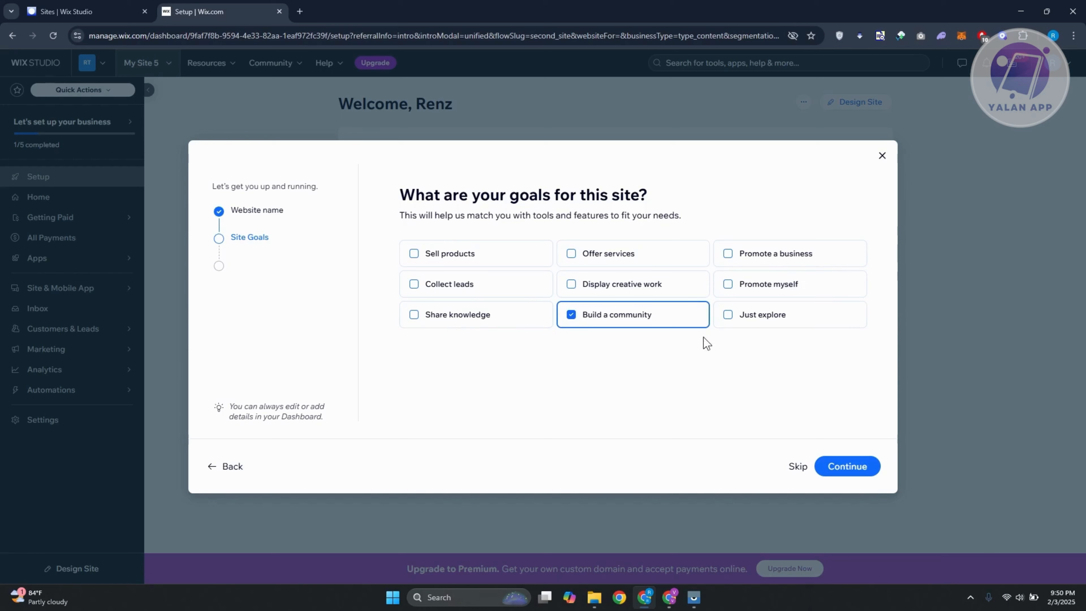
{"action": "left_click", "coordinate": [415, 321]}
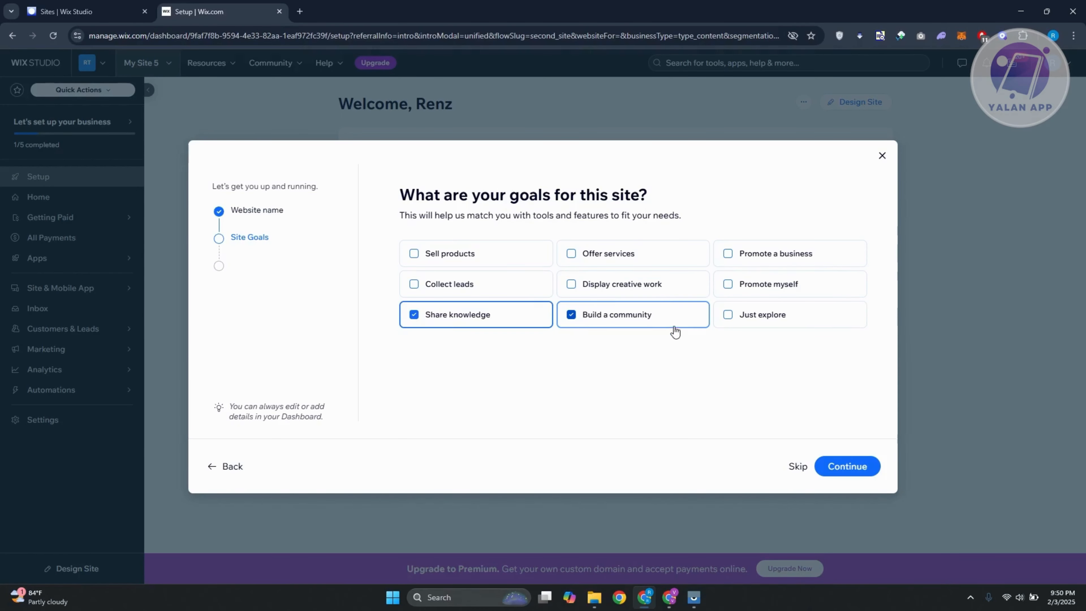
{"action": "left_click", "coordinate": [634, 295]}
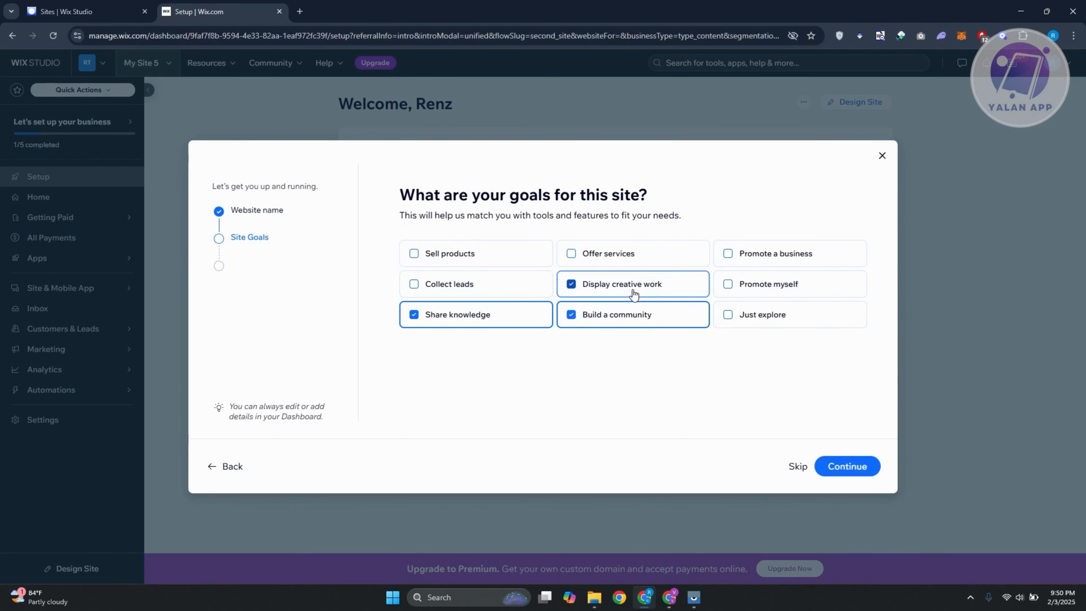
{"action": "left_click", "coordinate": [845, 473]}
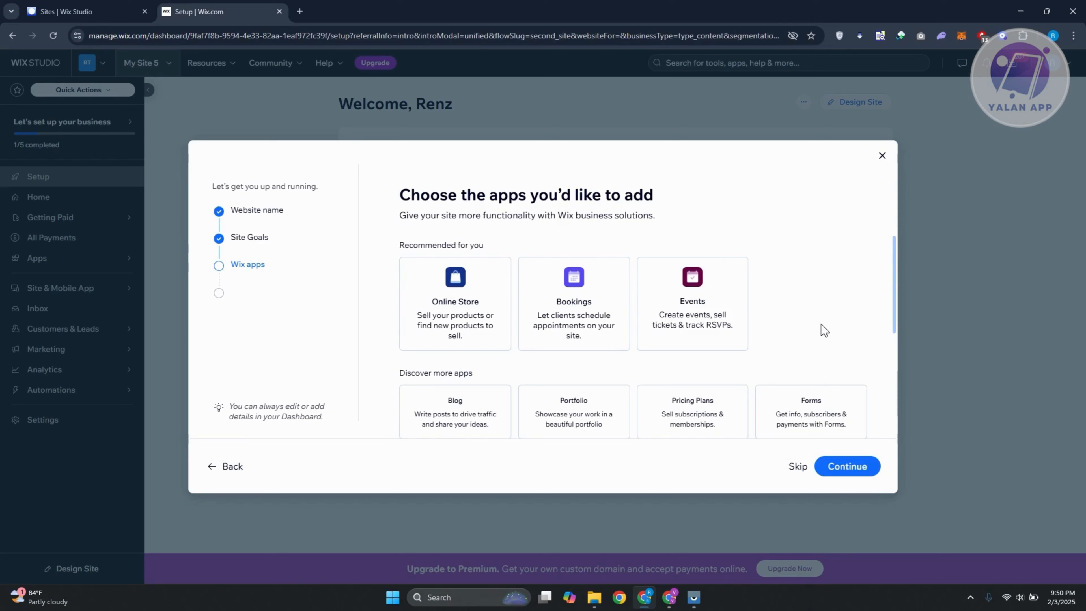
Add the Blog app to the site and confirm the app selection.
{"action": "scroll", "coordinate": [823, 330], "scroll_direction": "down", "scroll_amount": 2}
{"action": "scroll", "coordinate": [825, 331], "scroll_direction": "up", "scroll_amount": 2}
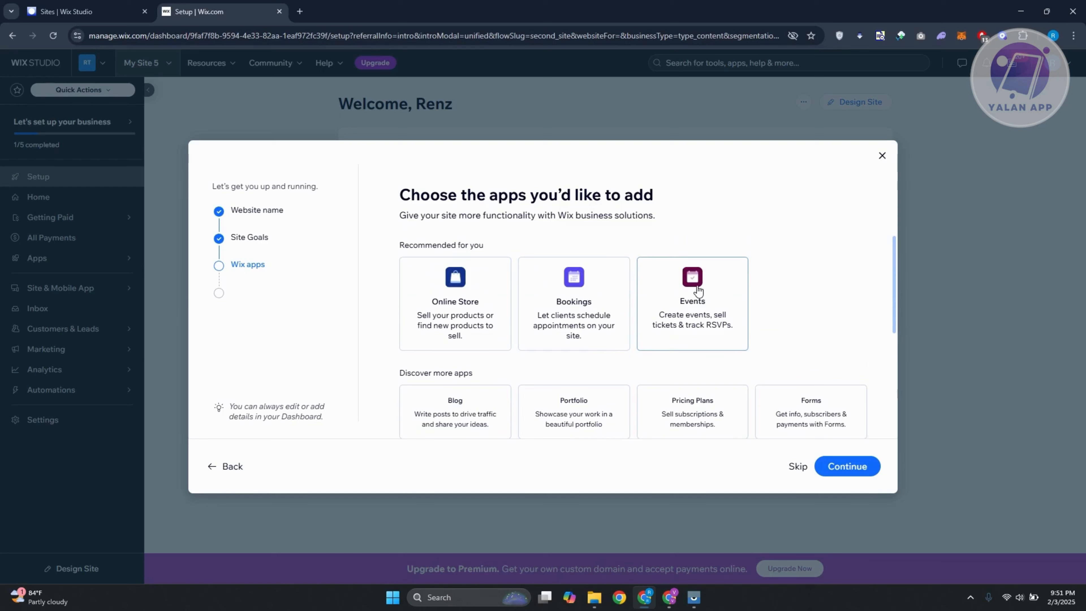
{"action": "scroll", "coordinate": [684, 328], "scroll_direction": "down", "scroll_amount": 4}
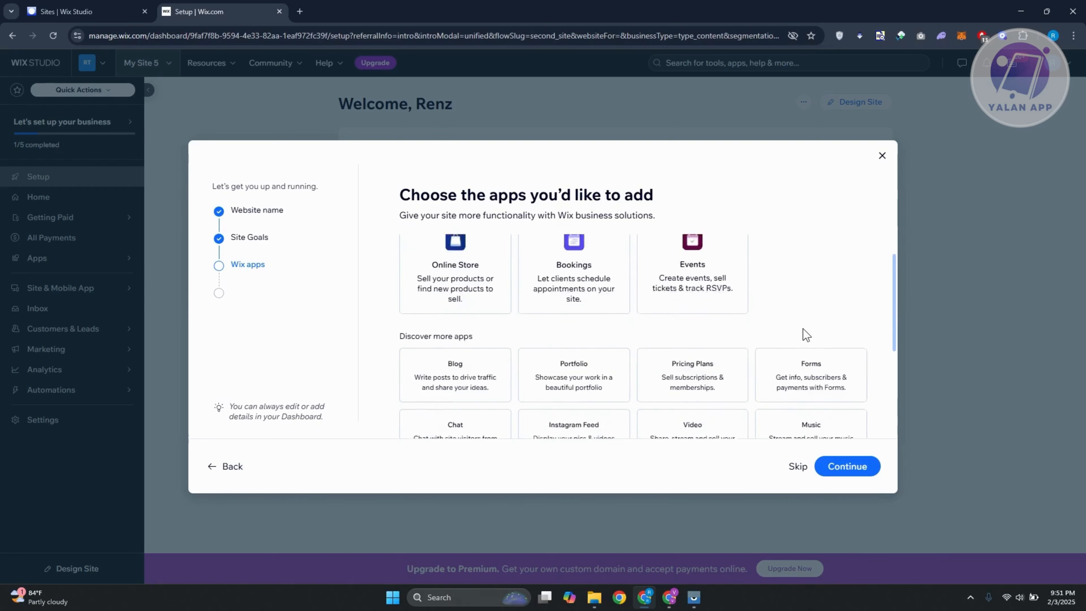
{"action": "scroll", "coordinate": [573, 342], "scroll_direction": "up", "scroll_amount": 3}
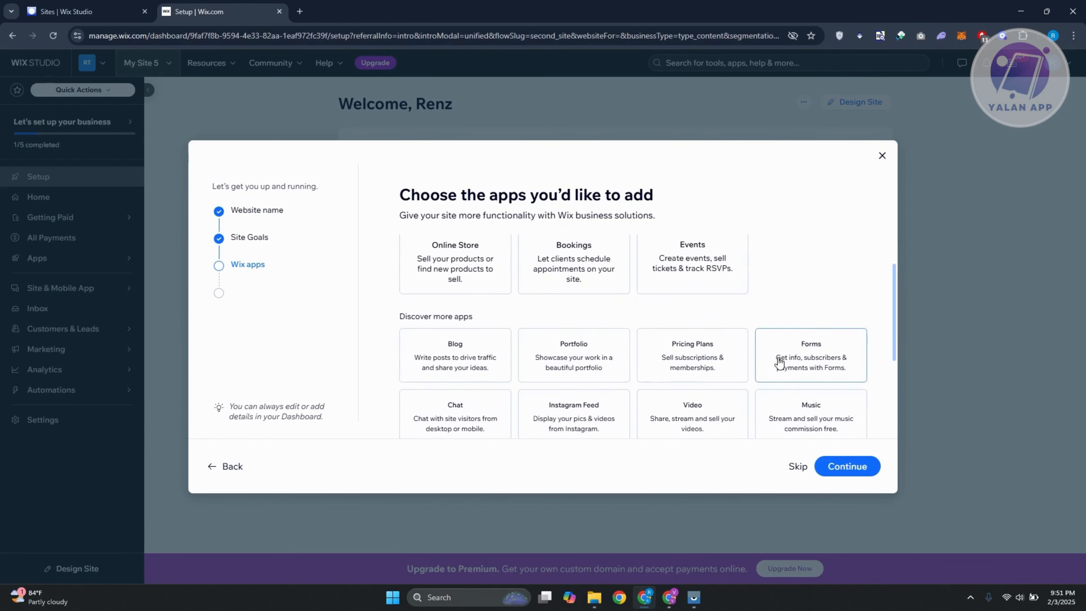
{"action": "scroll", "coordinate": [785, 361], "scroll_direction": "up", "scroll_amount": 1}
{"action": "scroll", "coordinate": [827, 344], "scroll_direction": "down", "scroll_amount": 4}
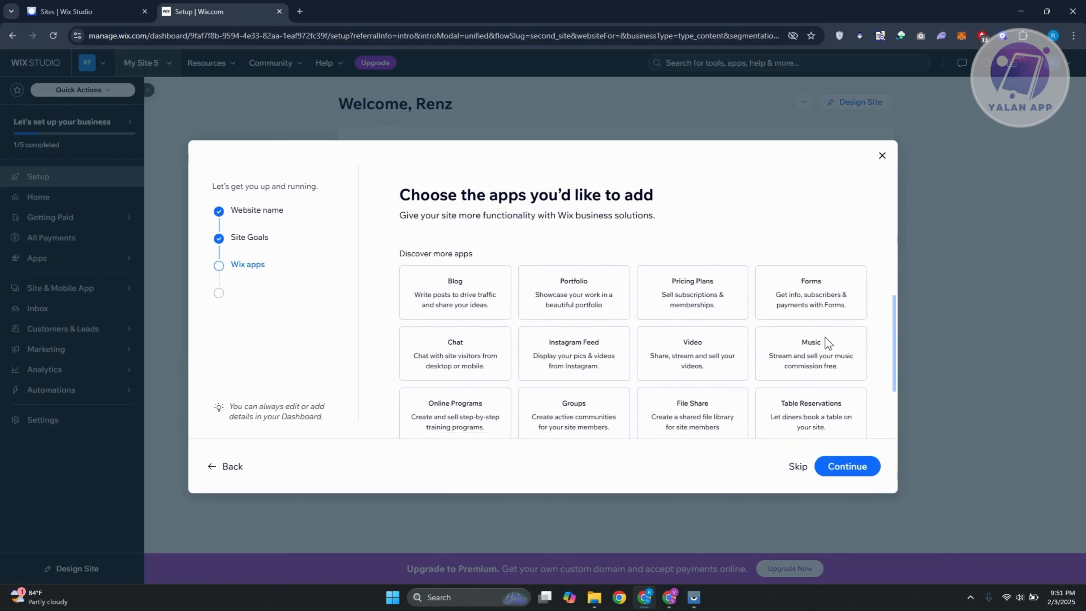
{"action": "scroll", "coordinate": [534, 385], "scroll_direction": "up", "scroll_amount": 2}
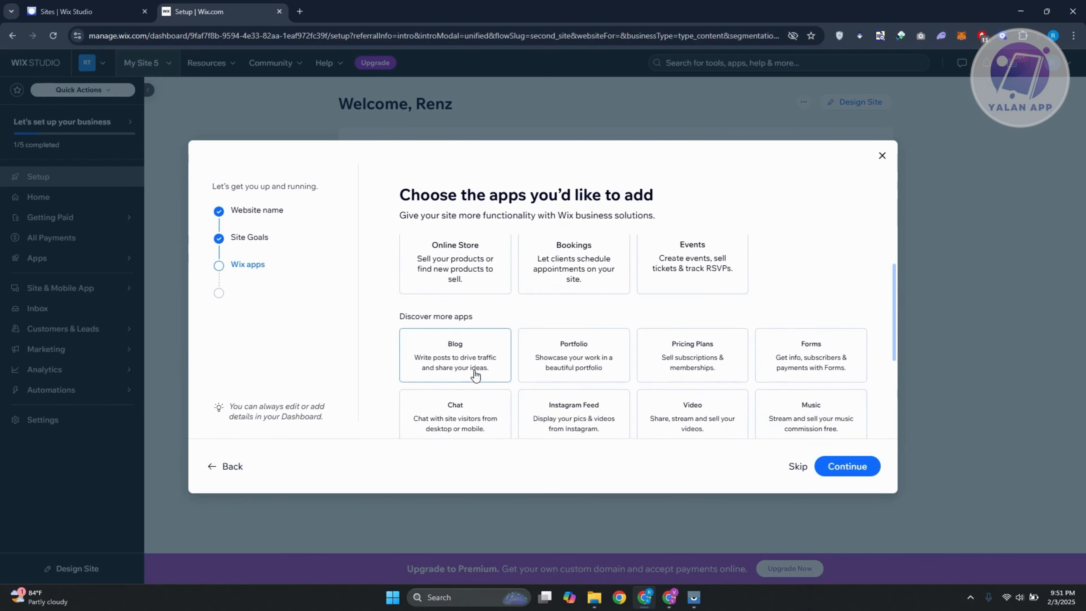
{"action": "left_click", "coordinate": [492, 360]}
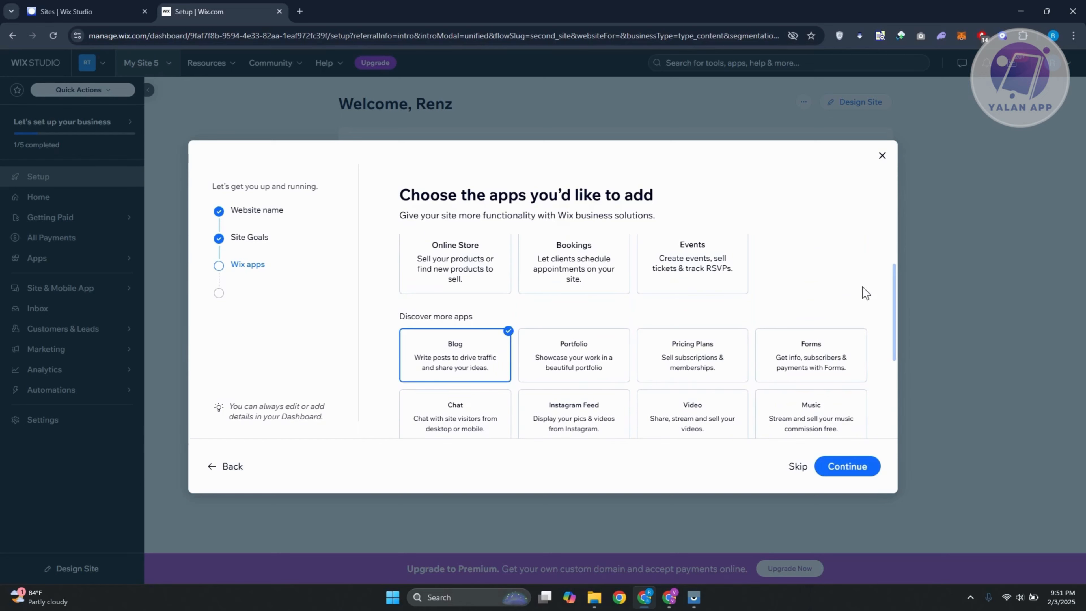
{"action": "scroll", "coordinate": [850, 309], "scroll_direction": "down", "scroll_amount": 2}
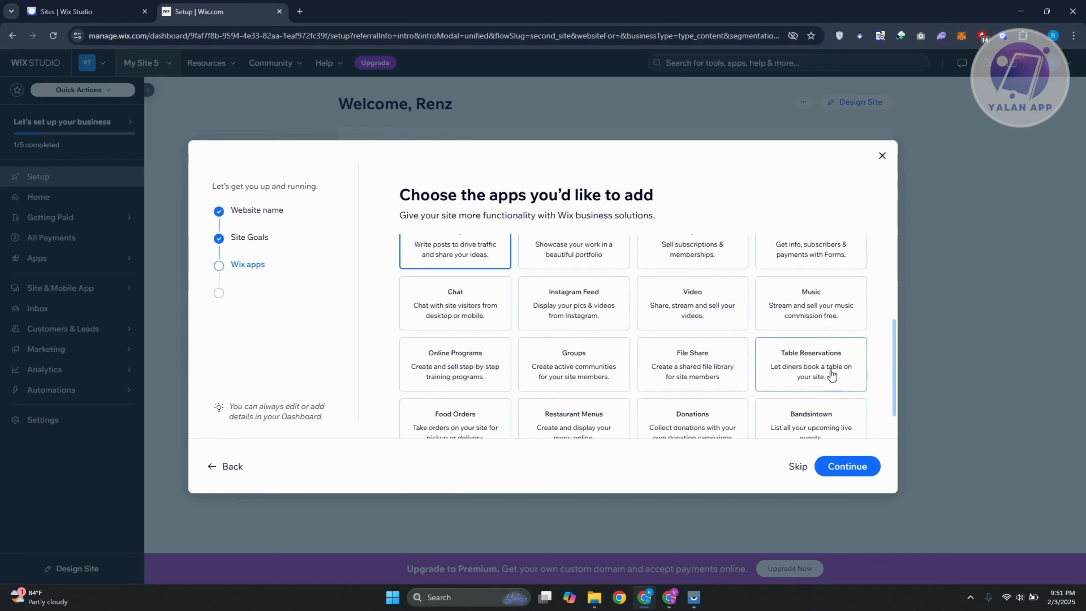
{"action": "scroll", "coordinate": [644, 368], "scroll_direction": "down", "scroll_amount": 1}
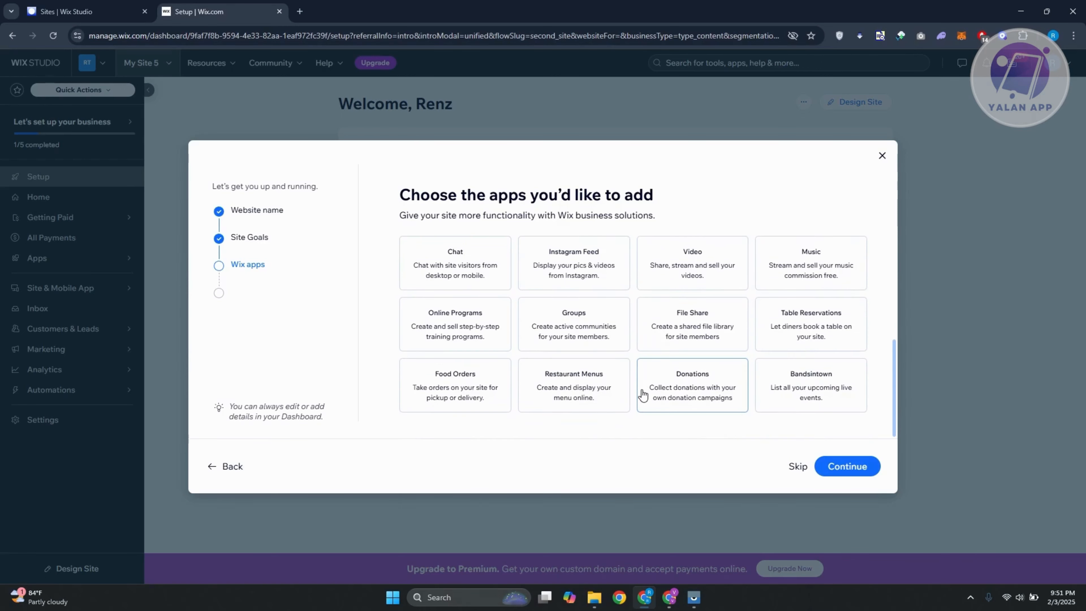
{"action": "scroll", "coordinate": [644, 394], "scroll_direction": "up", "scroll_amount": 1}
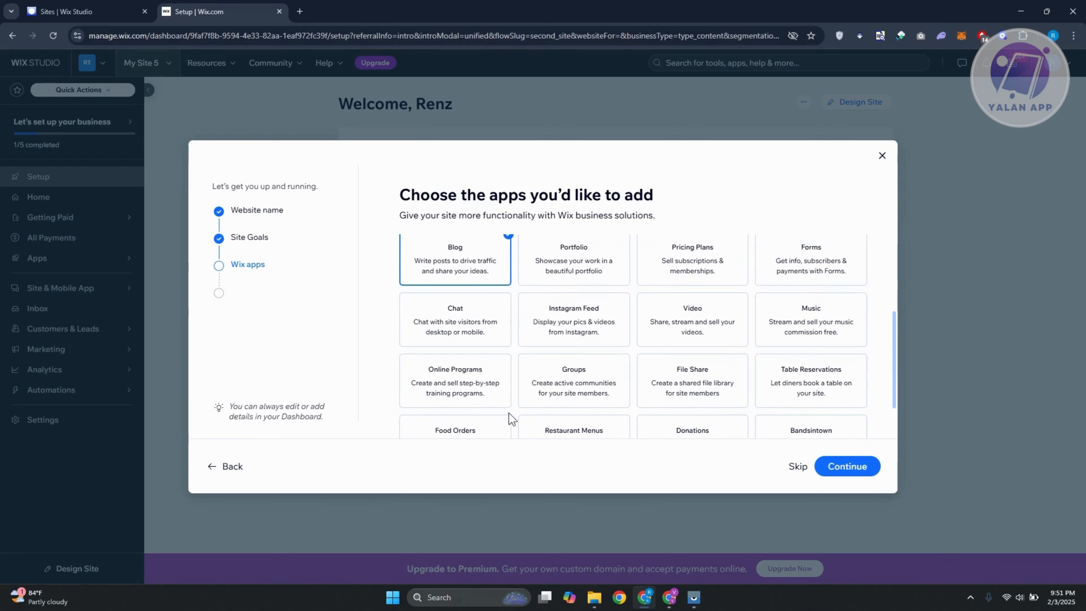
{"action": "scroll", "coordinate": [505, 371], "scroll_direction": "down", "scroll_amount": 1}
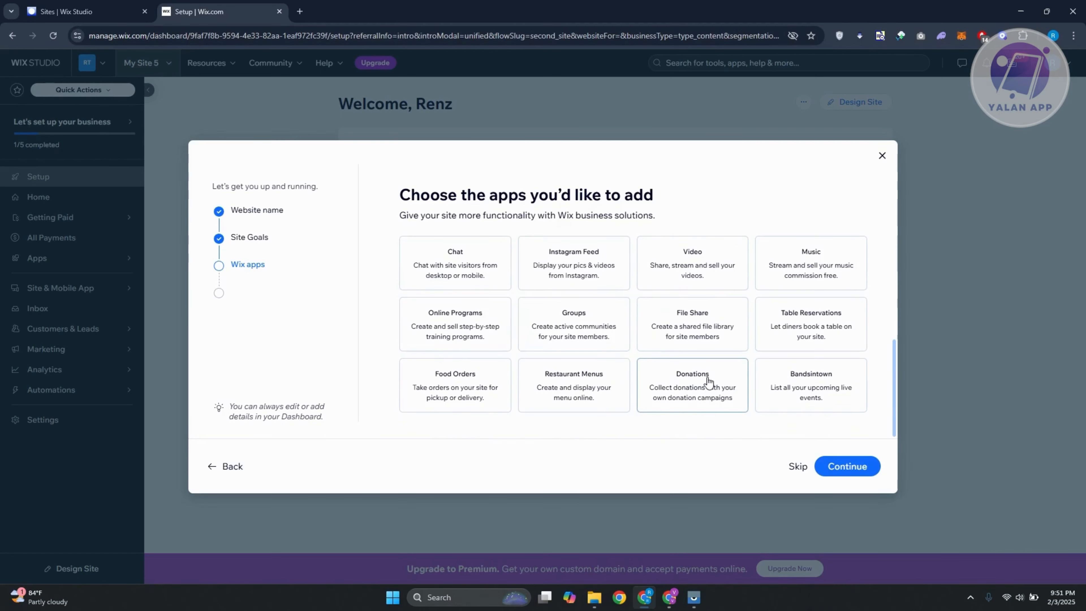
{"action": "scroll", "coordinate": [562, 379], "scroll_direction": "up", "scroll_amount": 4}
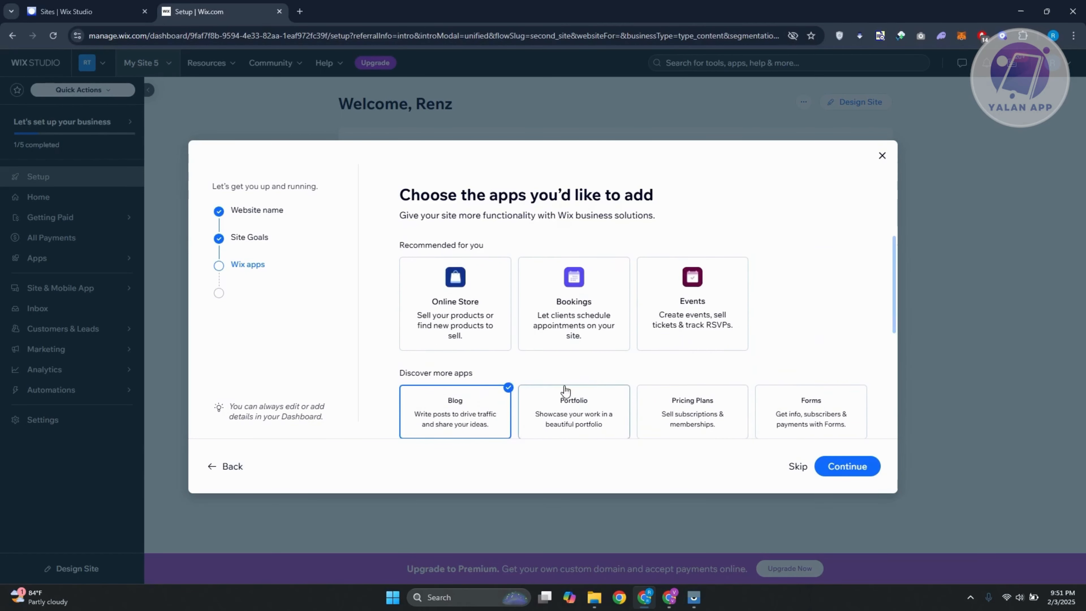
{"action": "left_click", "coordinate": [835, 474]}
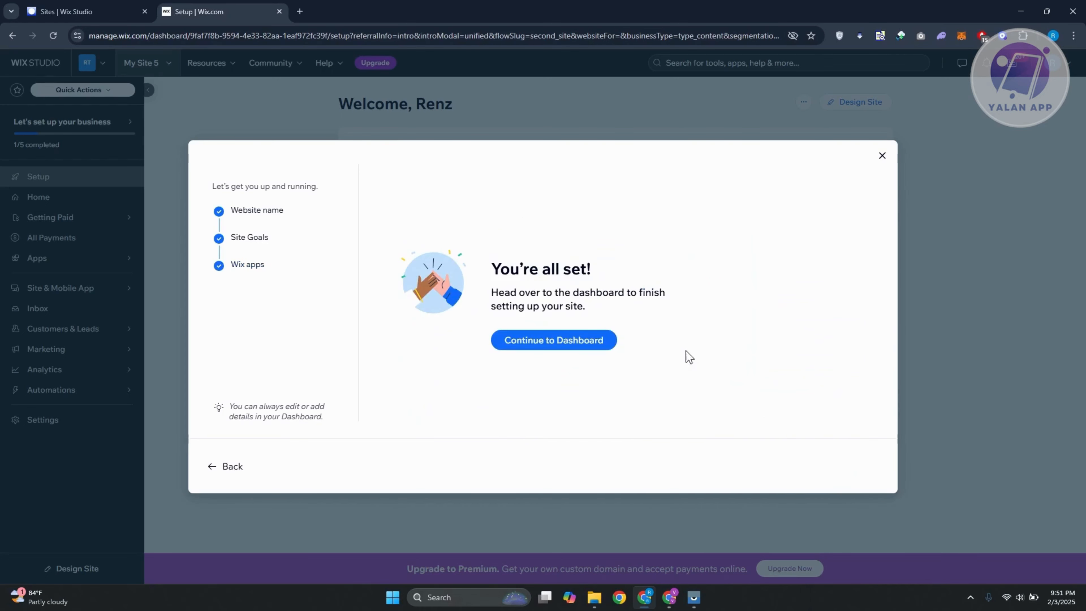
Continue to the site dashboard and choose to design the website by customizing a template.
{"action": "left_click", "coordinate": [589, 349]}
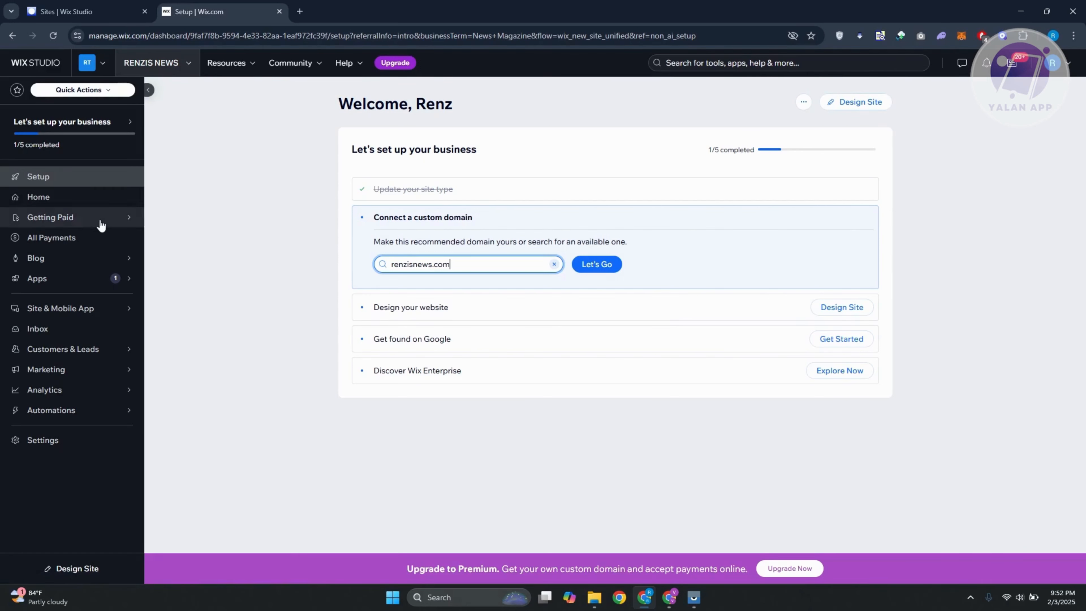
{"action": "left_click", "coordinate": [75, 201]}
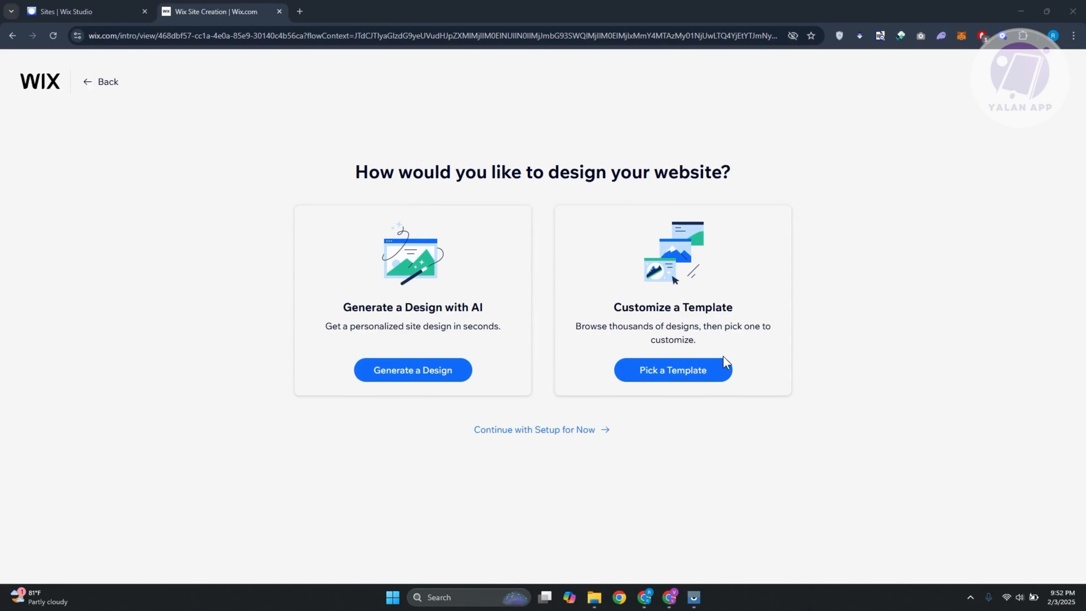
{"action": "left_click", "coordinate": [677, 377]}
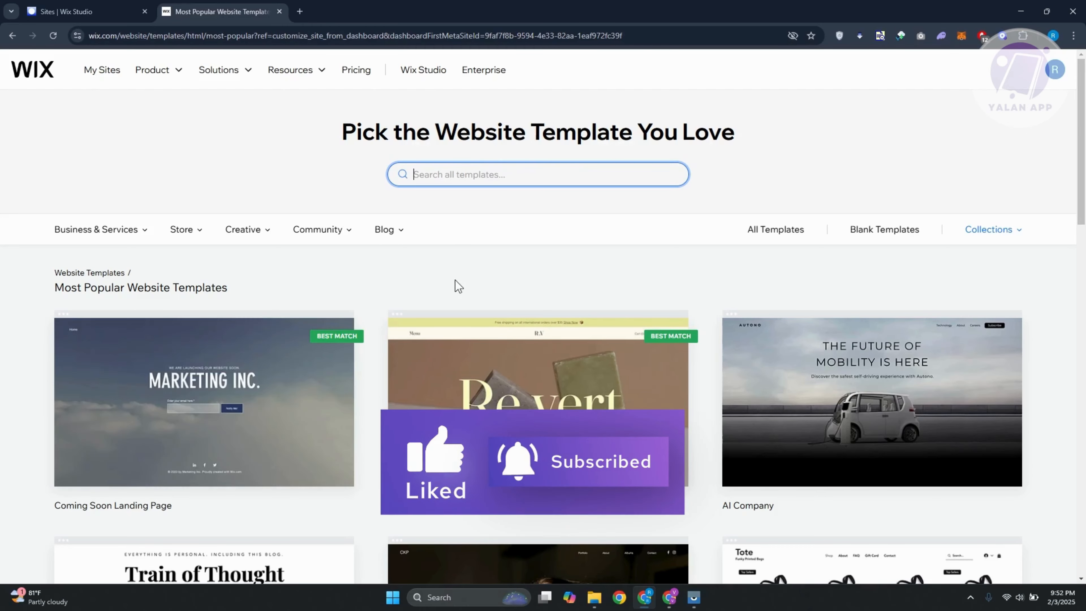
Look over the most popular website templates and search all templates for NEWS.
{"action": "scroll", "coordinate": [455, 280], "scroll_direction": "down", "scroll_amount": 5}
{"action": "scroll", "coordinate": [720, 275], "scroll_direction": "down", "scroll_amount": 5}
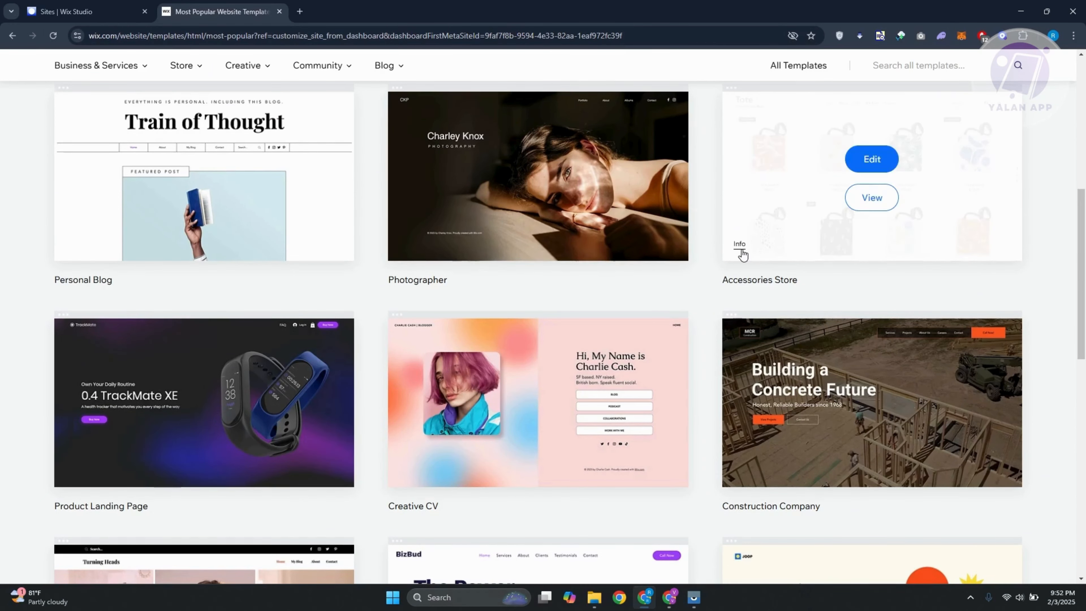
{"action": "scroll", "coordinate": [719, 274], "scroll_direction": "down", "scroll_amount": 5}
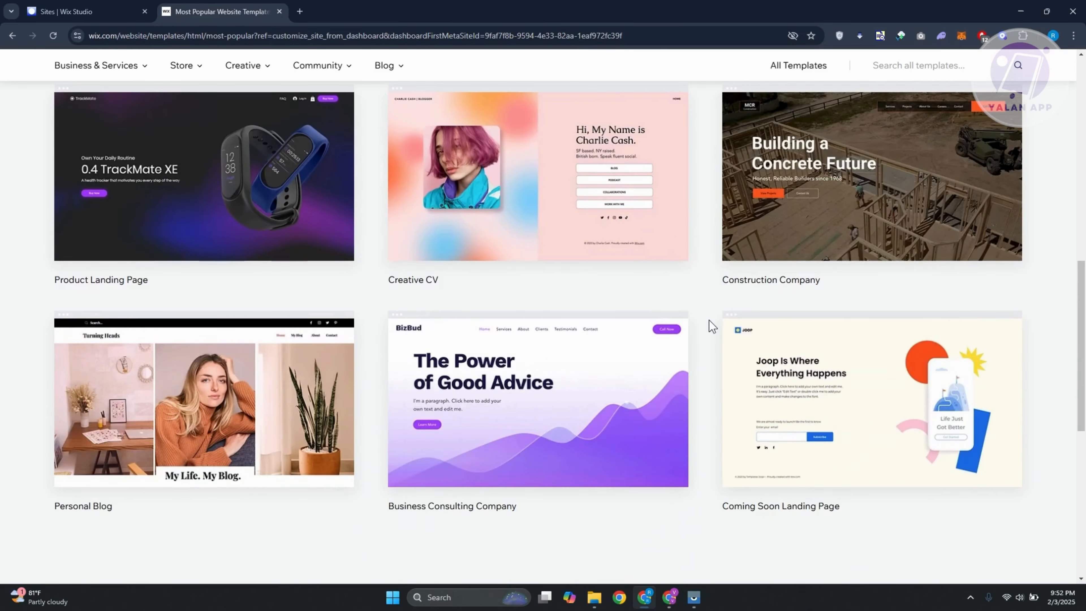
{"action": "scroll", "coordinate": [712, 326], "scroll_direction": "down", "scroll_amount": 5}
{"action": "scroll", "coordinate": [715, 316], "scroll_direction": "up", "scroll_amount": 20}
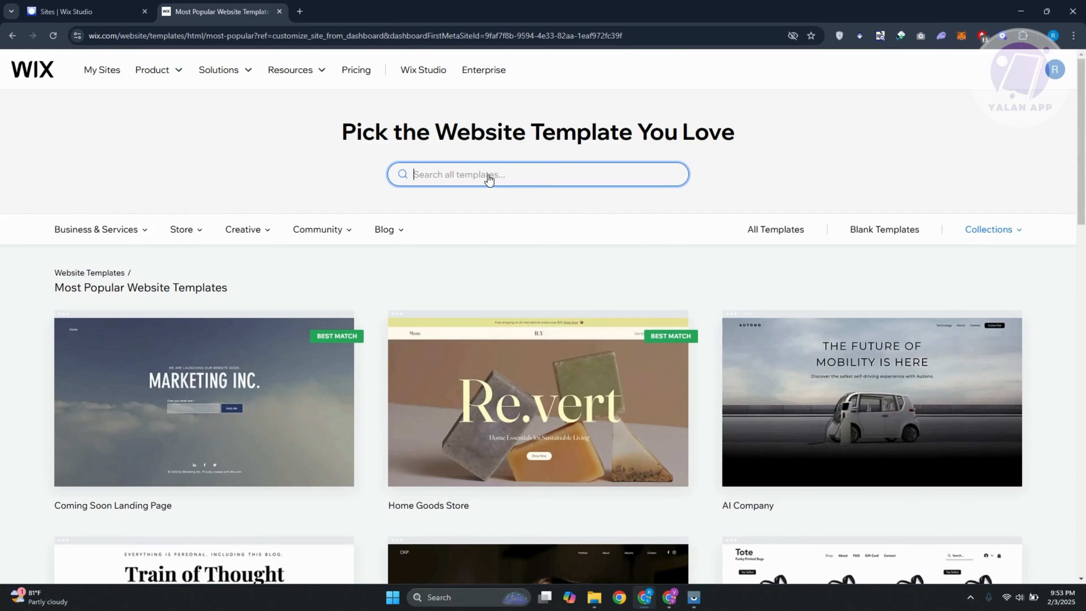
{"action": "type", "text": "NEWS"}
{"action": "key", "text": "Return"}
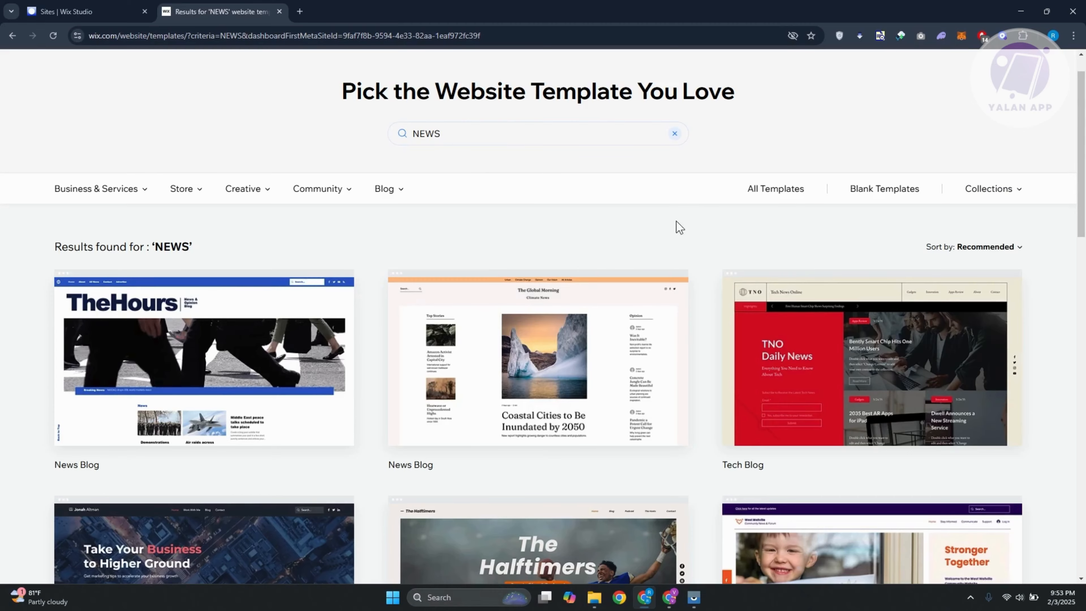
Compare the news template results and open The Global Morning News Blog template for editing.
{"action": "scroll", "coordinate": [705, 224], "scroll_direction": "down", "scroll_amount": 5}
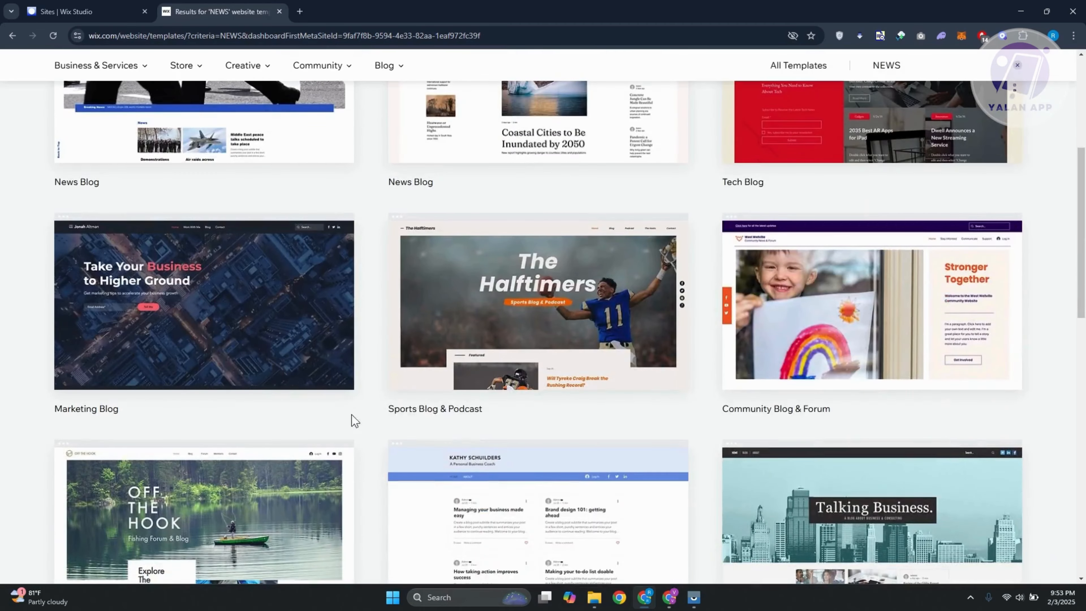
{"action": "scroll", "coordinate": [377, 465], "scroll_direction": "down", "scroll_amount": 1}
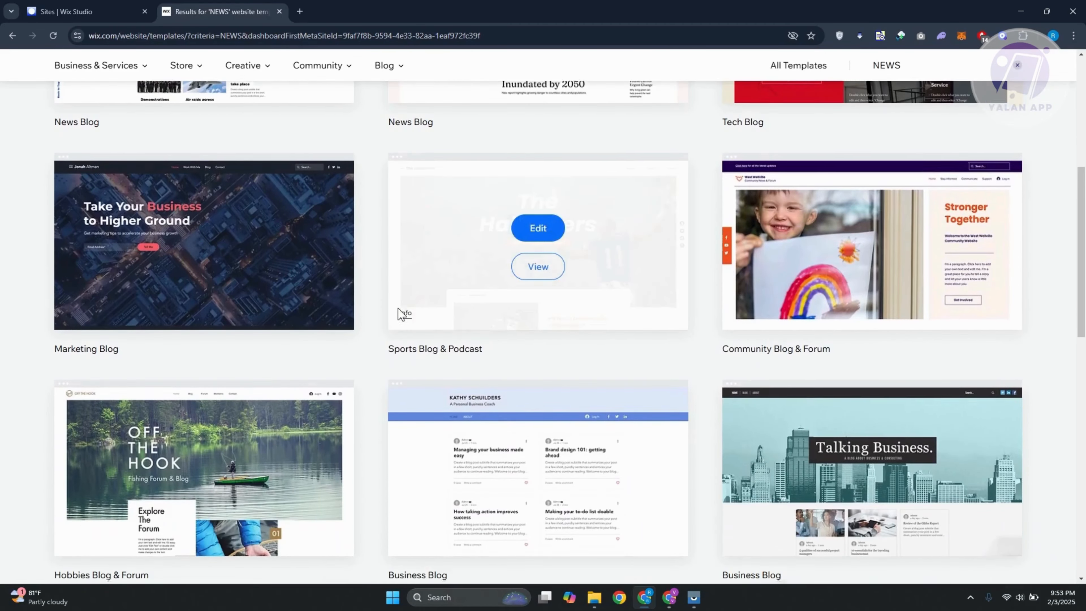
{"action": "scroll", "coordinate": [398, 308], "scroll_direction": "down", "scroll_amount": 1}
{"action": "scroll", "coordinate": [397, 314], "scroll_direction": "down", "scroll_amount": 6}
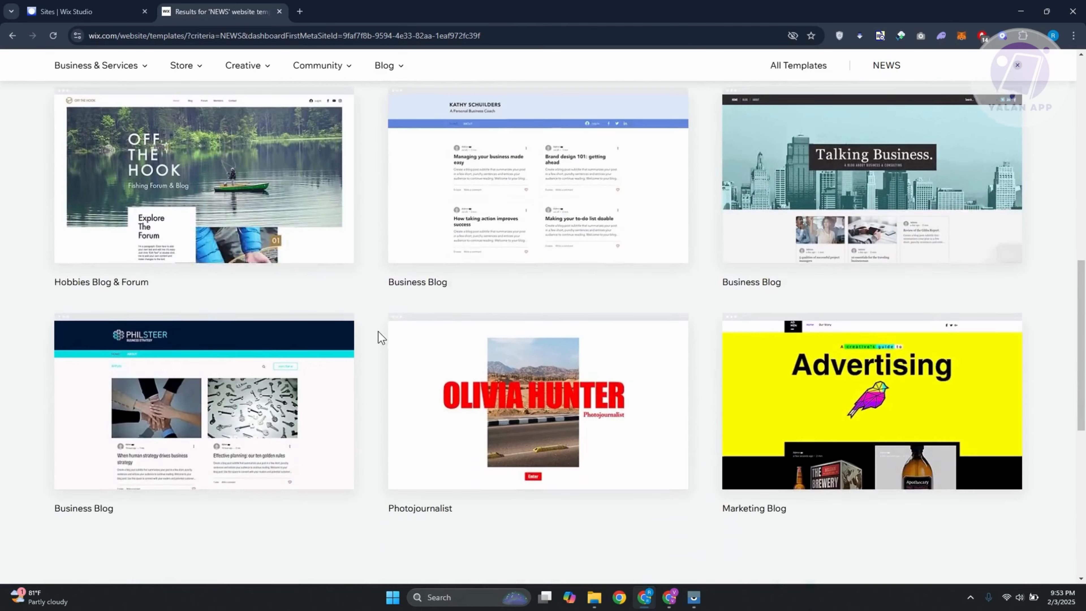
{"action": "scroll", "coordinate": [384, 321], "scroll_direction": "up", "scroll_amount": 14}
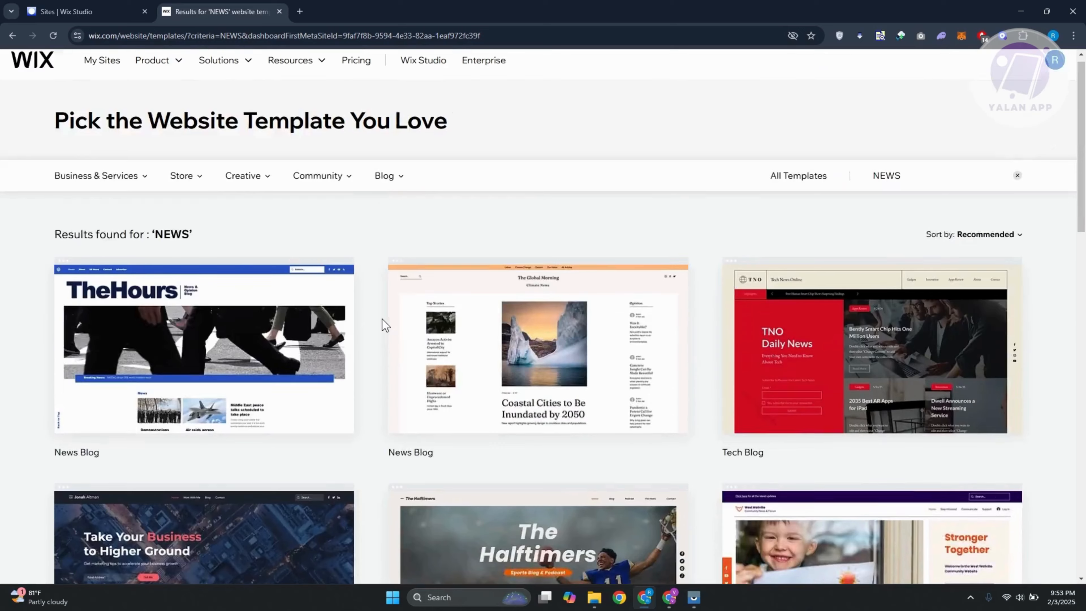
{"action": "mouse_move", "coordinate": [558, 410]}
{"action": "scroll", "coordinate": [359, 530], "scroll_direction": "down", "scroll_amount": 2}
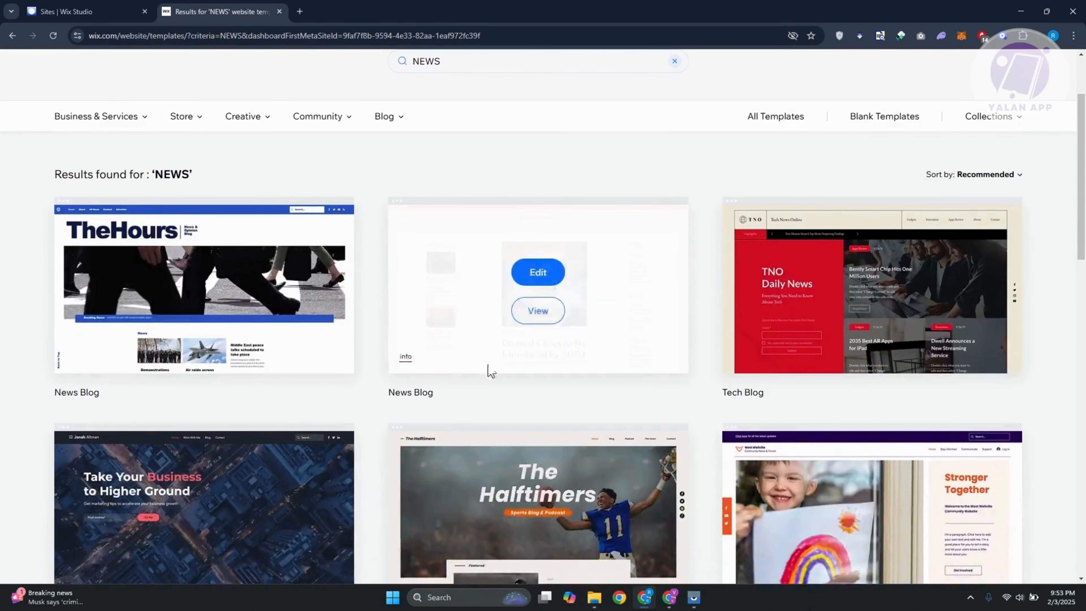
{"action": "mouse_move", "coordinate": [436, 294]}
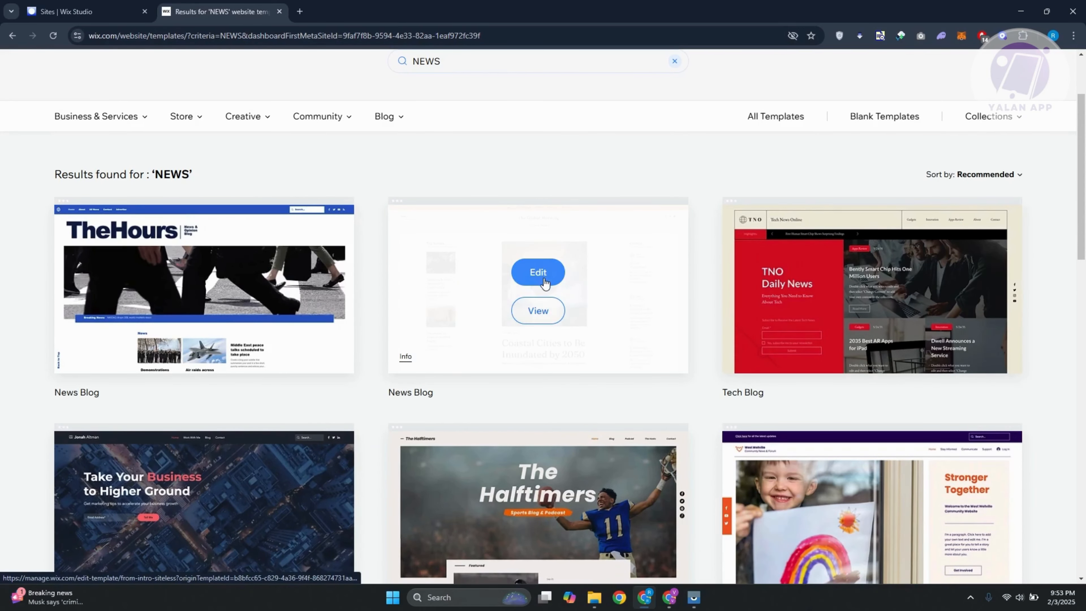
{"action": "left_click", "coordinate": [555, 286]}
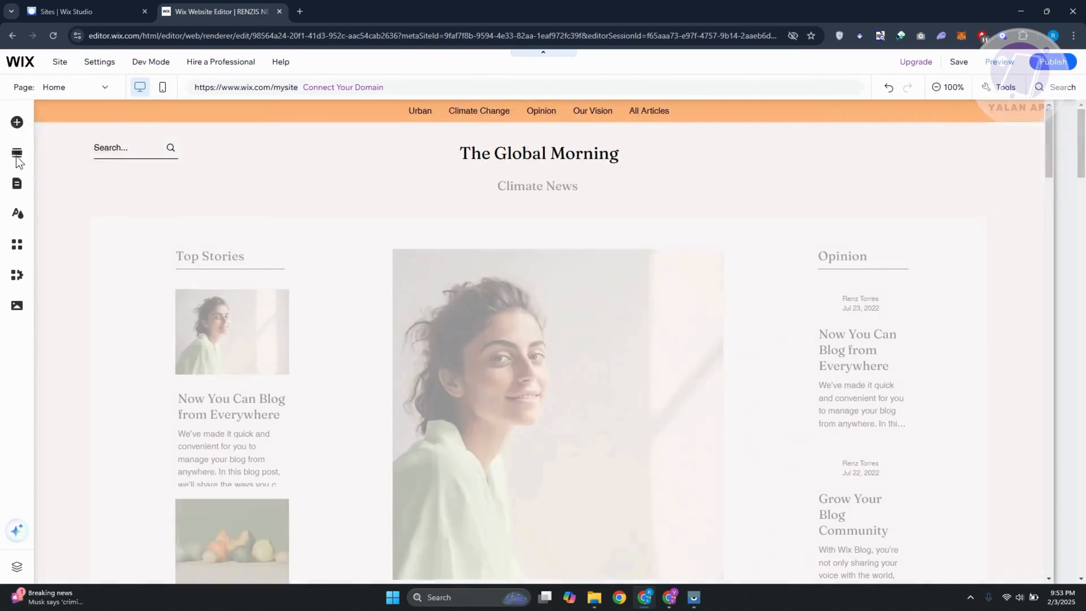
Dismiss the Enhance your AI content dialog without generating site text.
{"action": "left_click", "coordinate": [24, 158]}
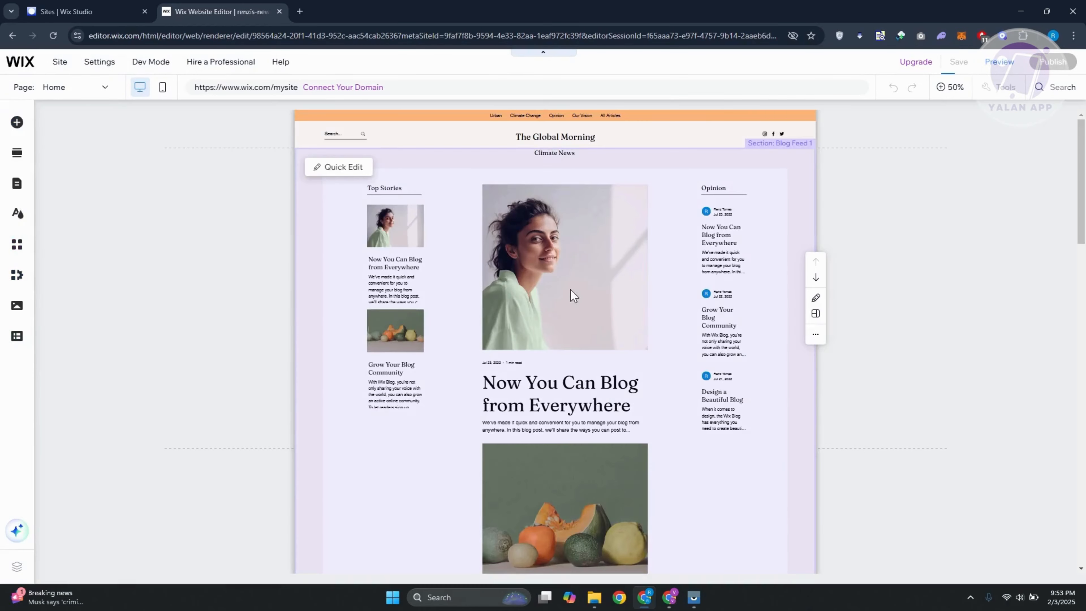
{"action": "scroll", "coordinate": [616, 268], "scroll_direction": "down", "scroll_amount": 6}
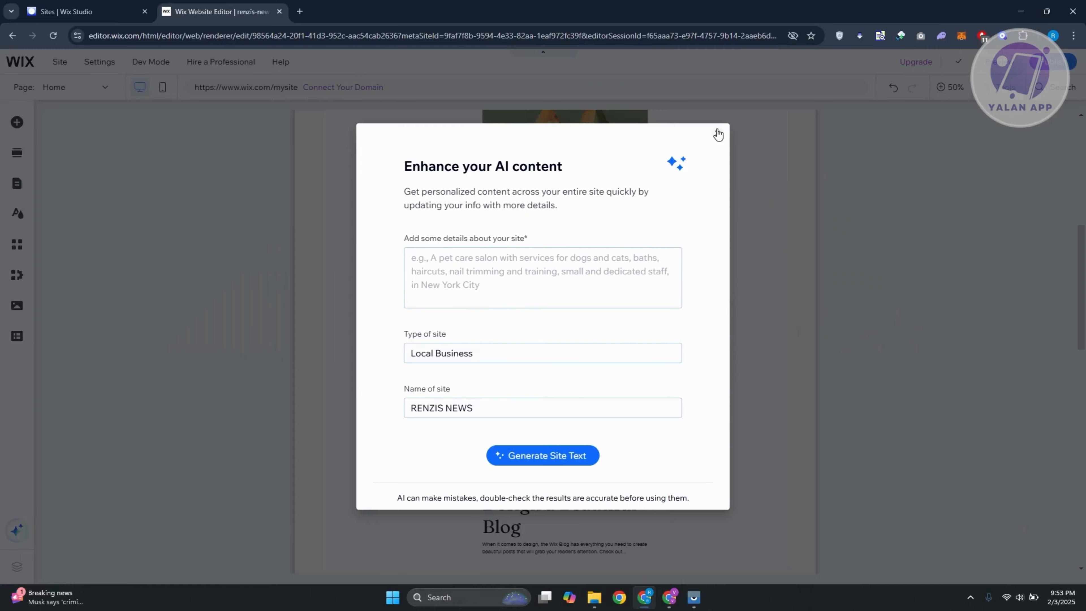
{"action": "left_click", "coordinate": [718, 134]}
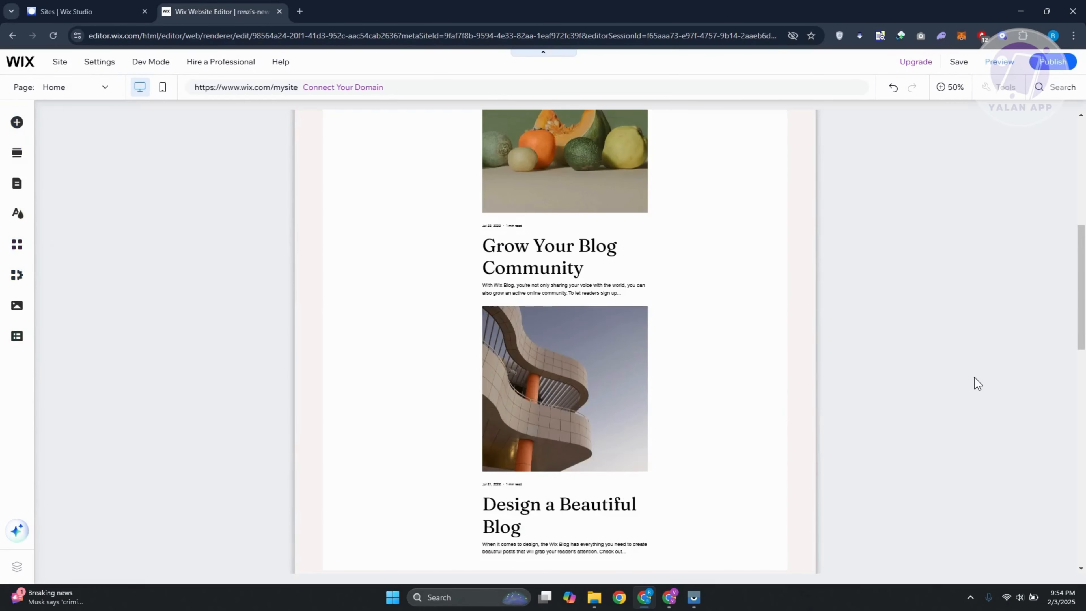
Examine the template's home page from the main blog feed through the Climate Change, Urban and Video sections.
{"action": "scroll", "coordinate": [759, 279], "scroll_direction": "up", "scroll_amount": 8}
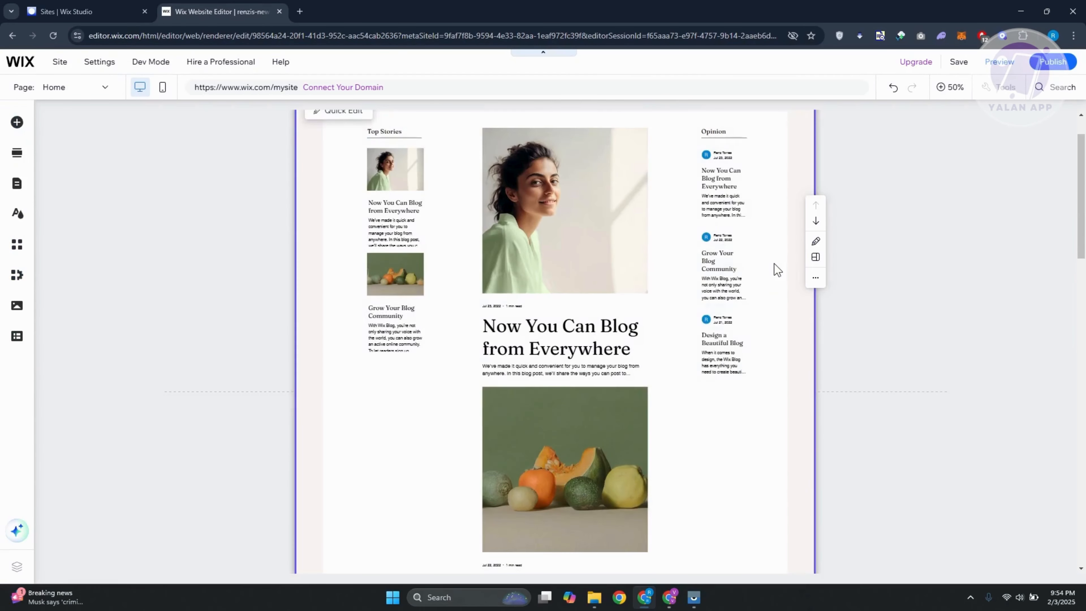
{"action": "scroll", "coordinate": [426, 287], "scroll_direction": "up", "scroll_amount": 2}
{"action": "scroll", "coordinate": [354, 245], "scroll_direction": "down", "scroll_amount": 10}
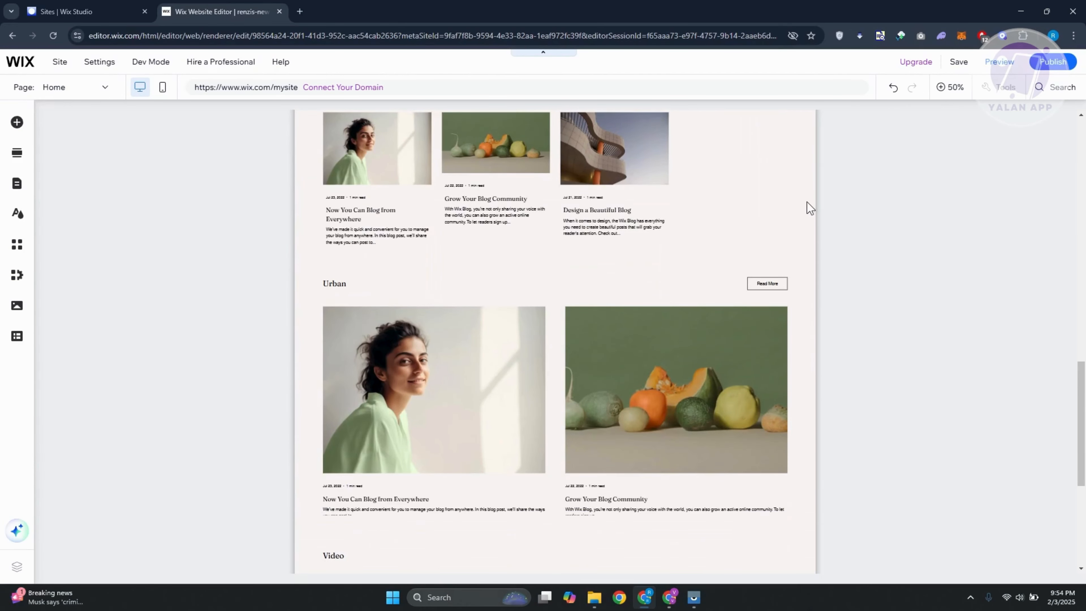
{"action": "scroll", "coordinate": [790, 205], "scroll_direction": "up", "scroll_amount": 3}
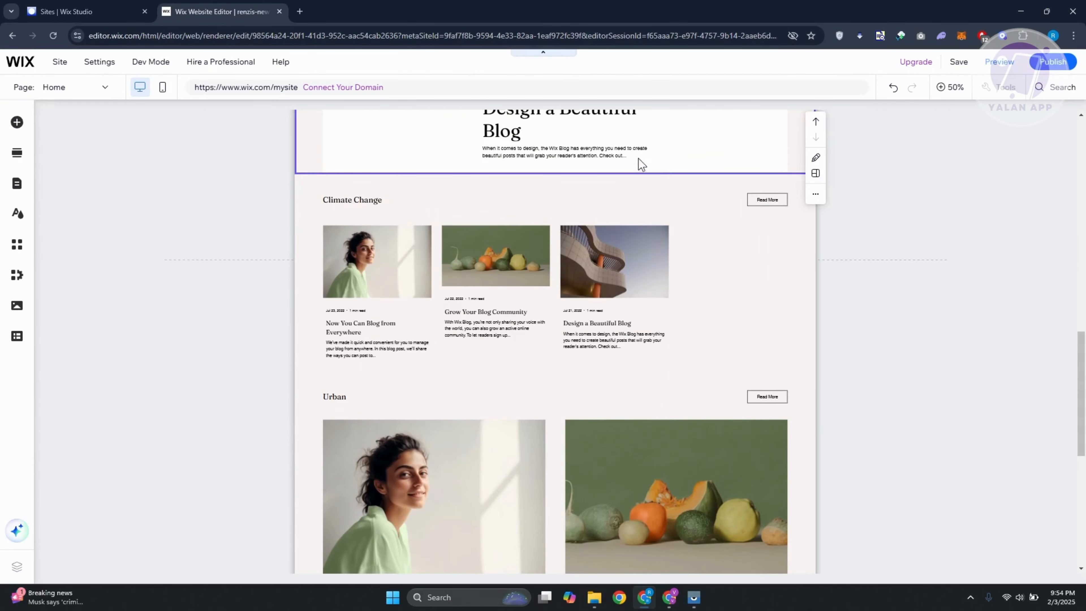
{"action": "left_click", "coordinate": [984, 365]}
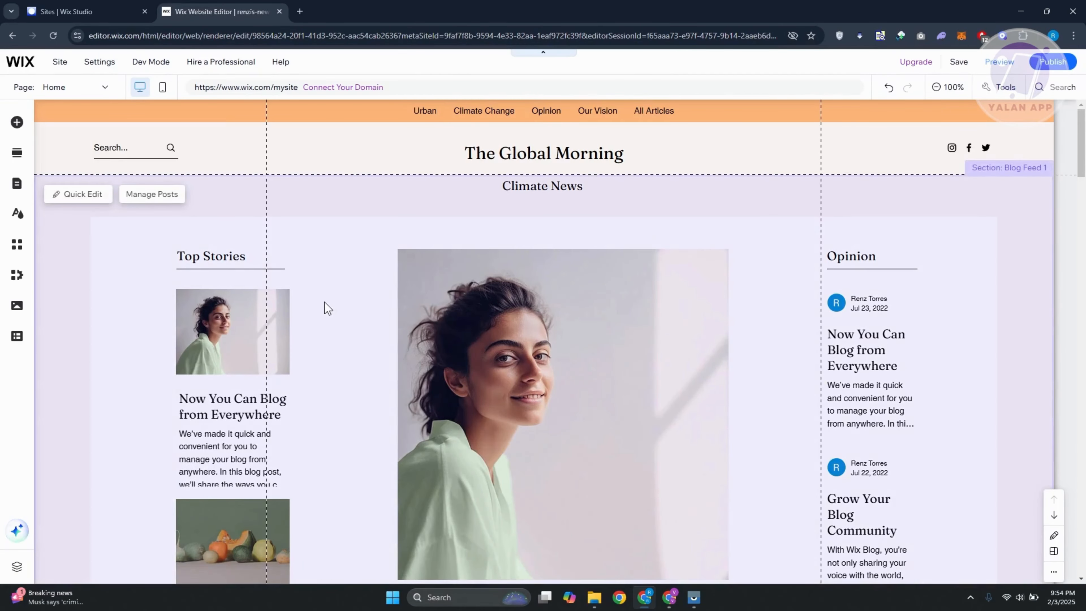
{"action": "scroll", "coordinate": [407, 289], "scroll_direction": "down", "scroll_amount": 3}
{"action": "scroll", "coordinate": [398, 283], "scroll_direction": "up", "scroll_amount": 3}
{"action": "scroll", "coordinate": [335, 259], "scroll_direction": "down", "scroll_amount": 15}
{"action": "scroll", "coordinate": [341, 260], "scroll_direction": "up", "scroll_amount": 8}
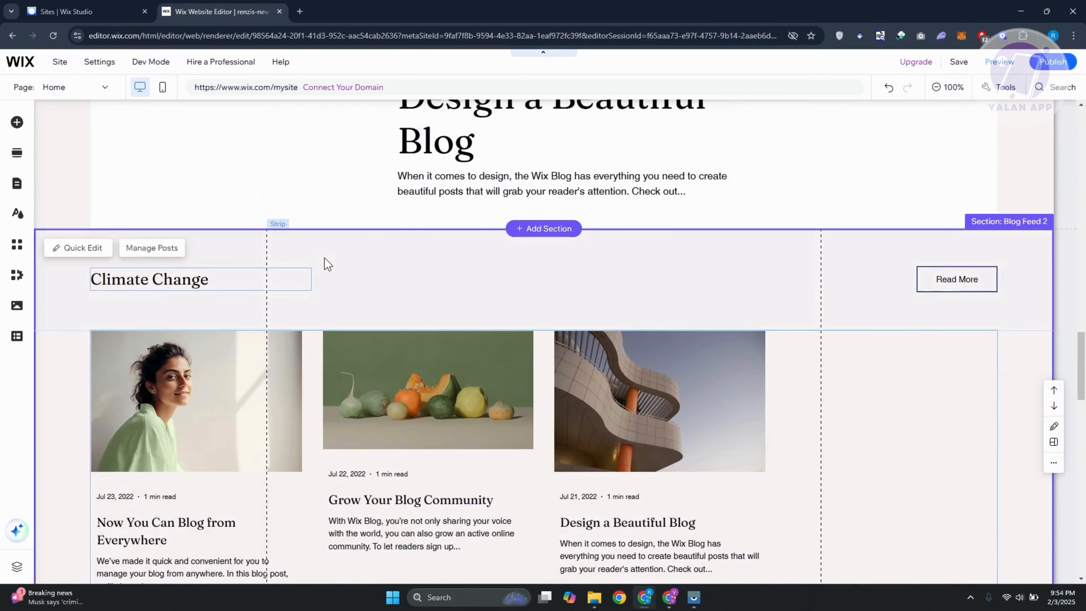
{"action": "scroll", "coordinate": [384, 248], "scroll_direction": "down", "scroll_amount": 15}
{"action": "scroll", "coordinate": [331, 212], "scroll_direction": "up", "scroll_amount": 7}
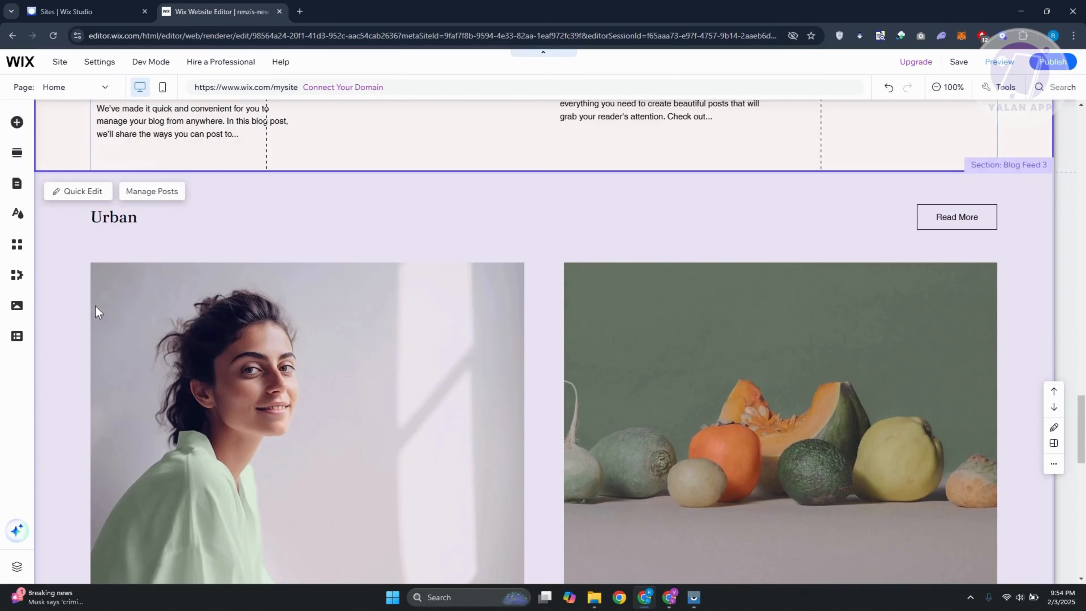
{"action": "scroll", "coordinate": [650, 338], "scroll_direction": "down", "scroll_amount": 9}
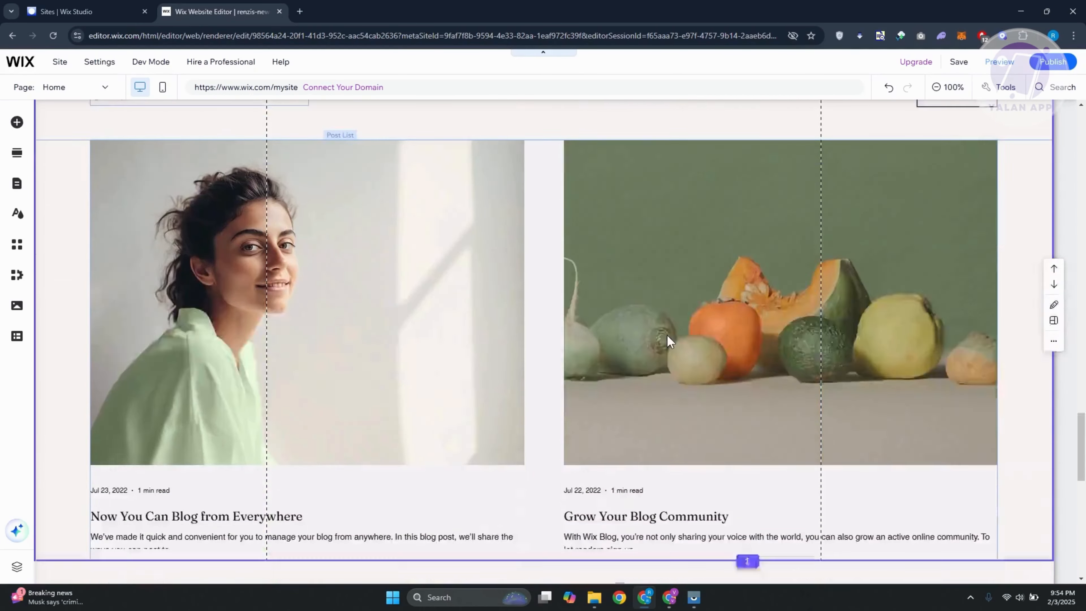
Browse the Welcome, Team, Services and Subscribe section designs and the Social elements available for the site.
{"action": "left_click", "coordinate": [17, 152]}
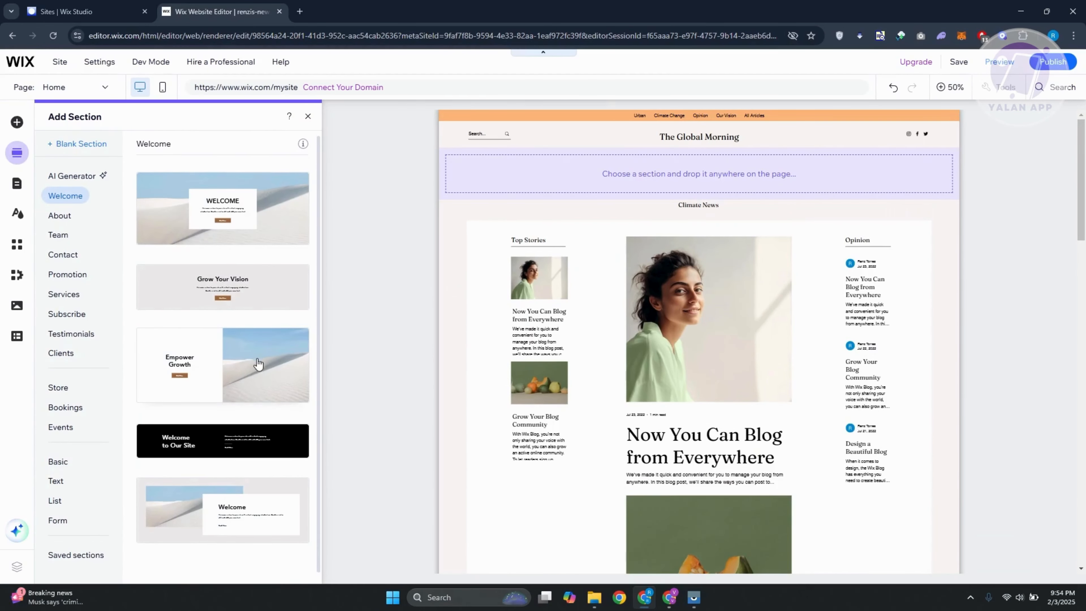
{"action": "scroll", "coordinate": [257, 379], "scroll_direction": "down", "scroll_amount": 1}
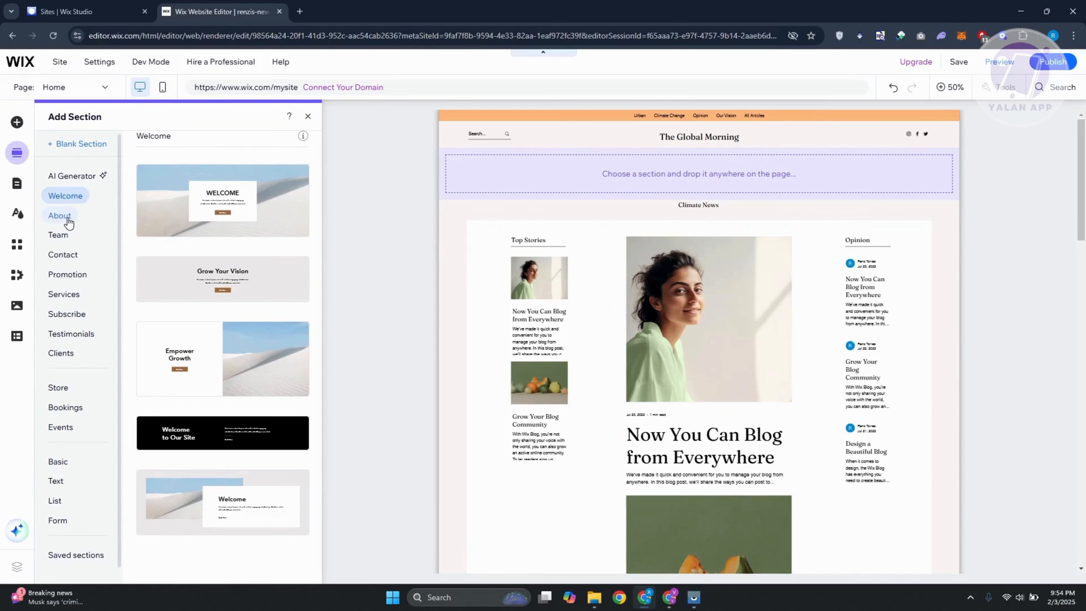
{"action": "left_click", "coordinate": [70, 237]}
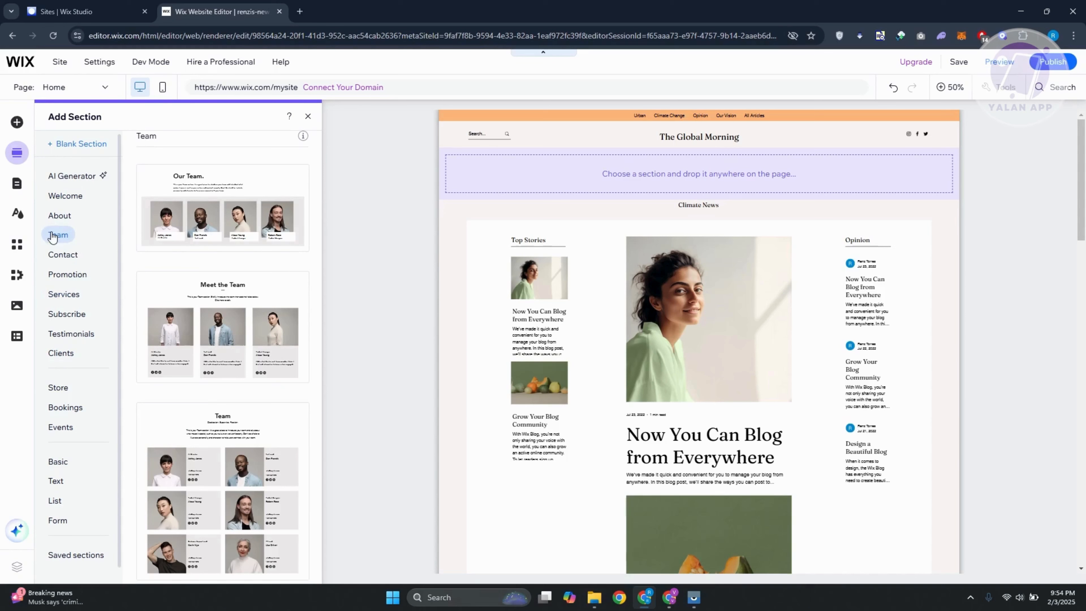
{"action": "left_click", "coordinate": [55, 299]}
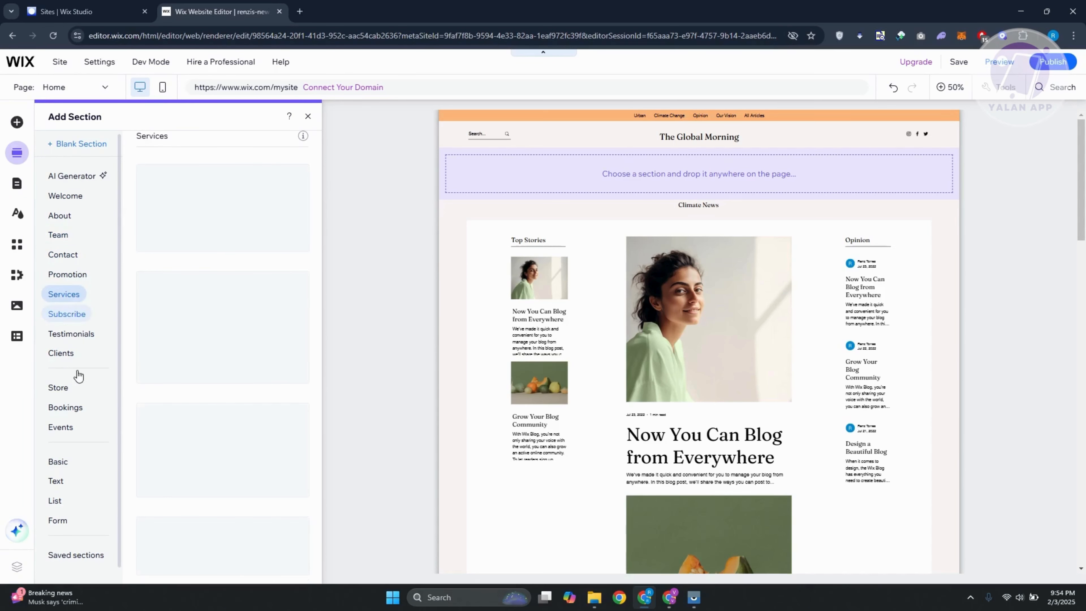
{"action": "left_click", "coordinate": [77, 315]}
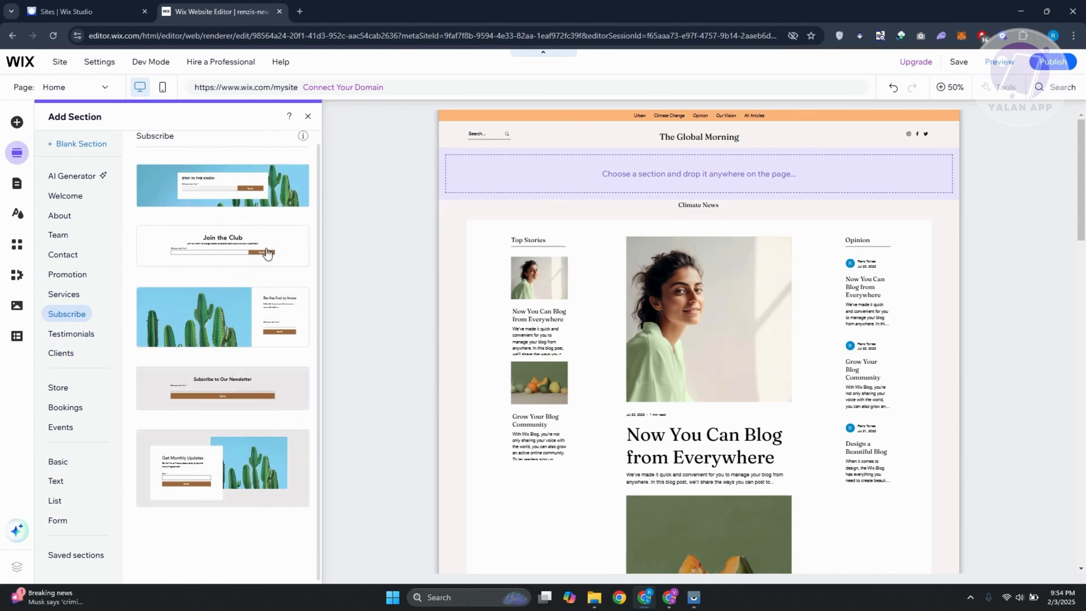
{"action": "left_click", "coordinate": [17, 124]}
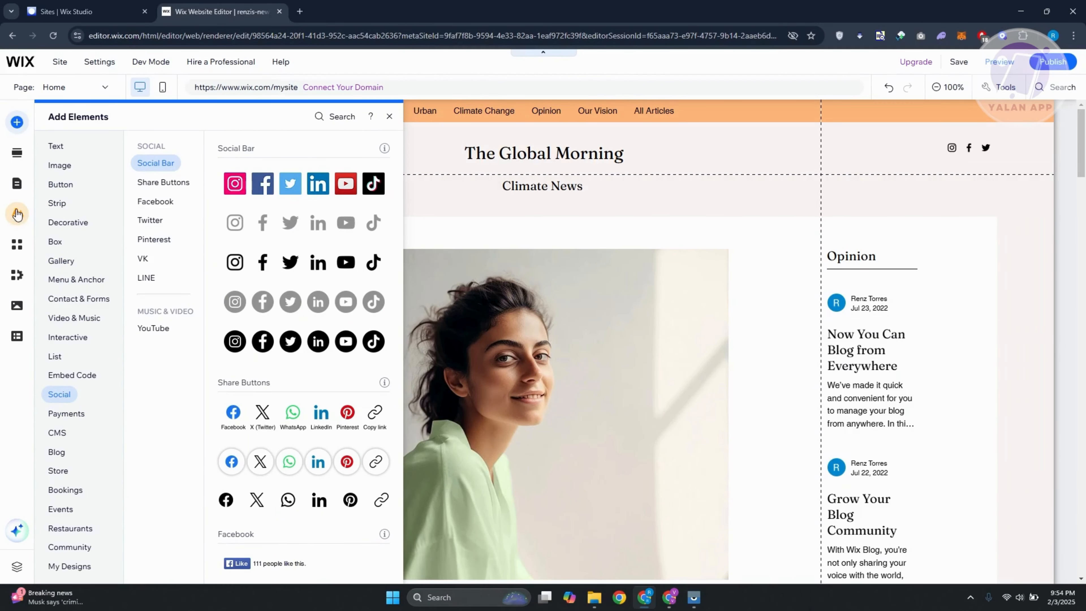
{"action": "left_click", "coordinate": [17, 212]}
Review the site's menu pages, blog pages and lightboxes, and view the All Articles blog page.
{"action": "left_click", "coordinate": [16, 186]}
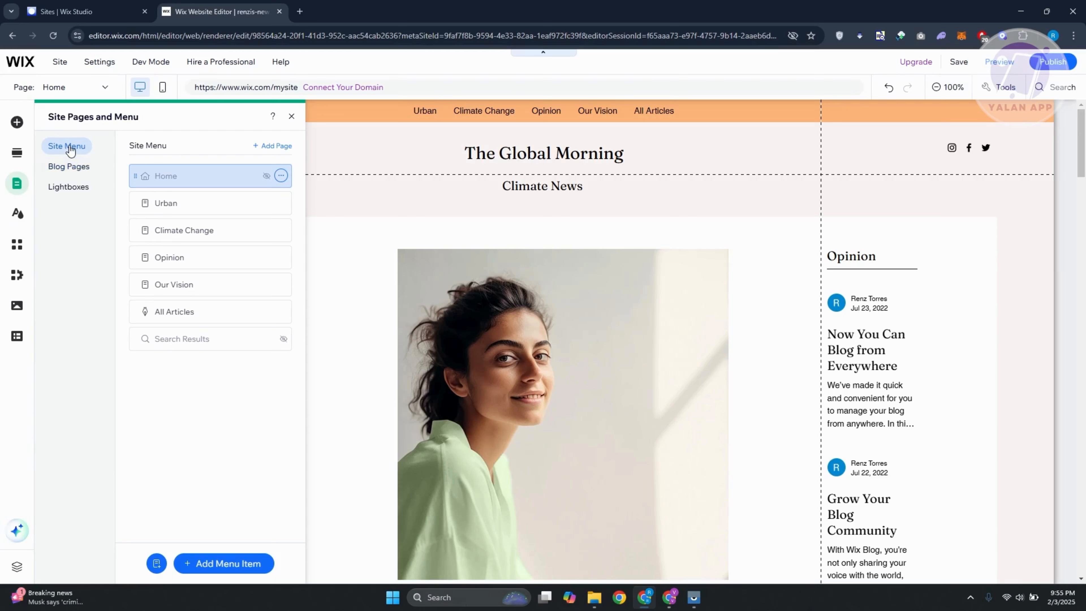
{"action": "left_click", "coordinate": [73, 166]}
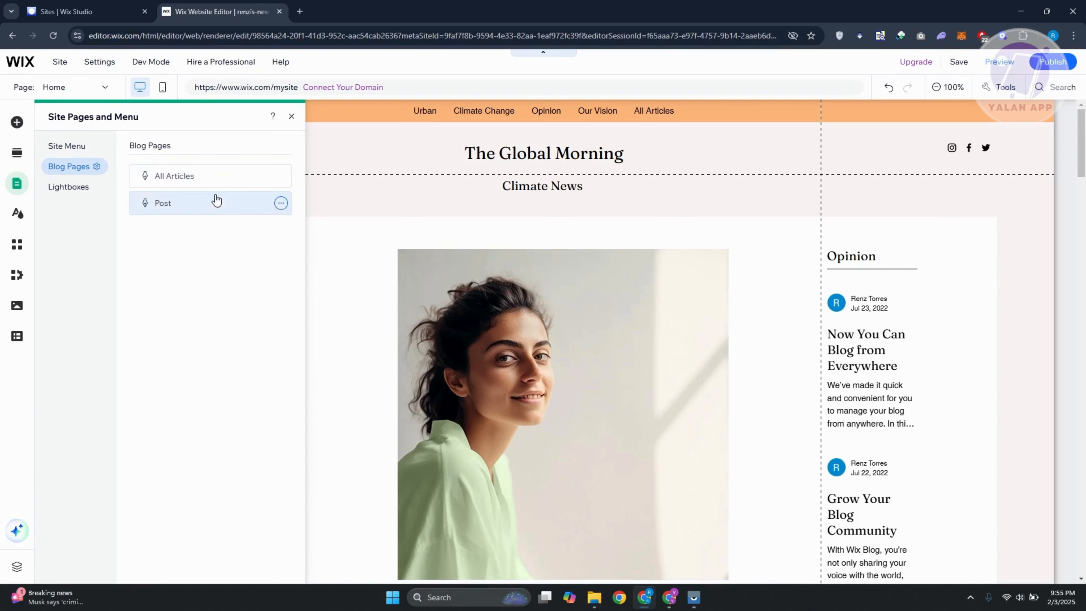
{"action": "left_click", "coordinate": [198, 183]}
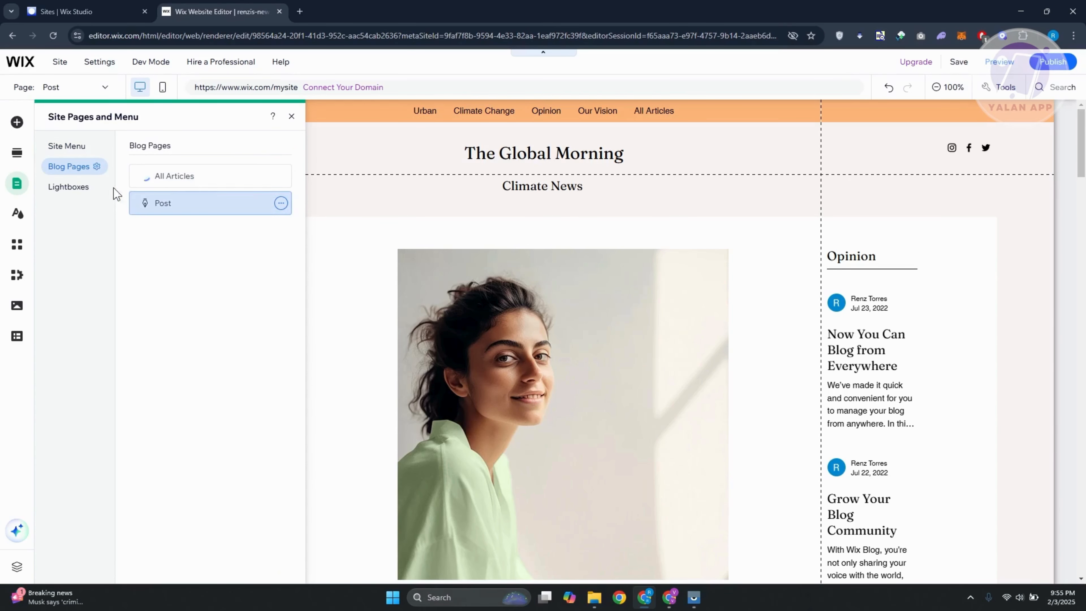
{"action": "left_click", "coordinate": [69, 192]}
{"action": "left_click", "coordinate": [65, 148]}
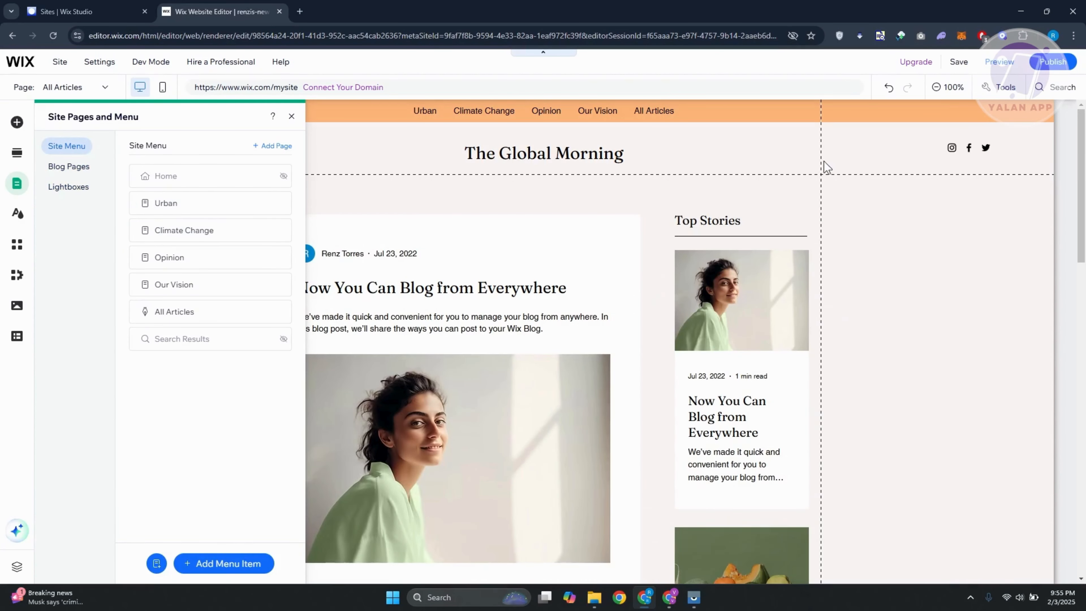
View the Urban page, then open the Climate Change page's settings and select its menu name.
{"action": "left_click", "coordinate": [184, 203]}
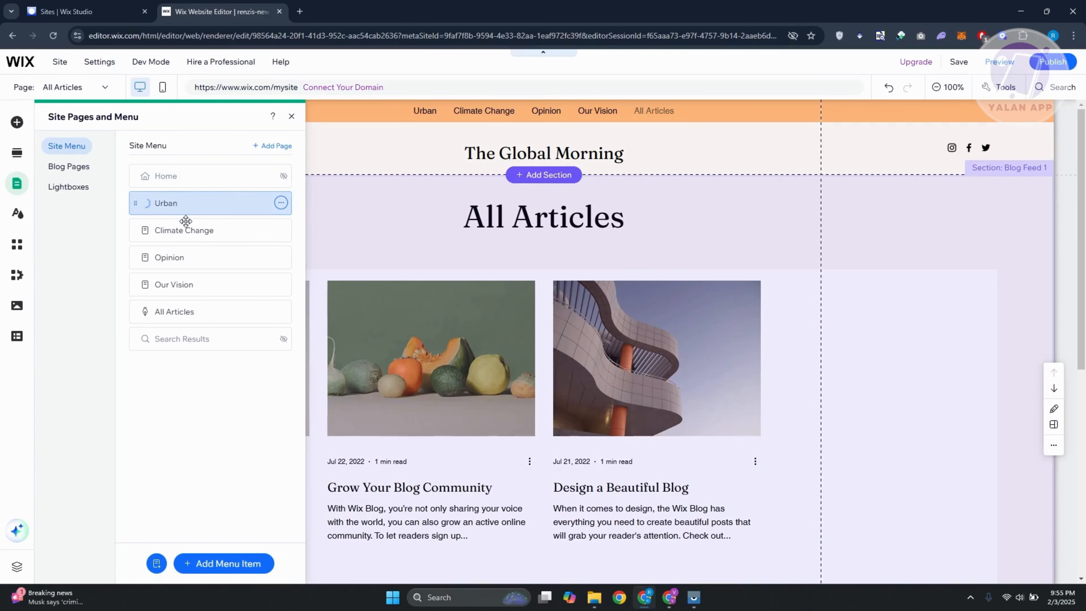
{"action": "left_click", "coordinate": [187, 232]}
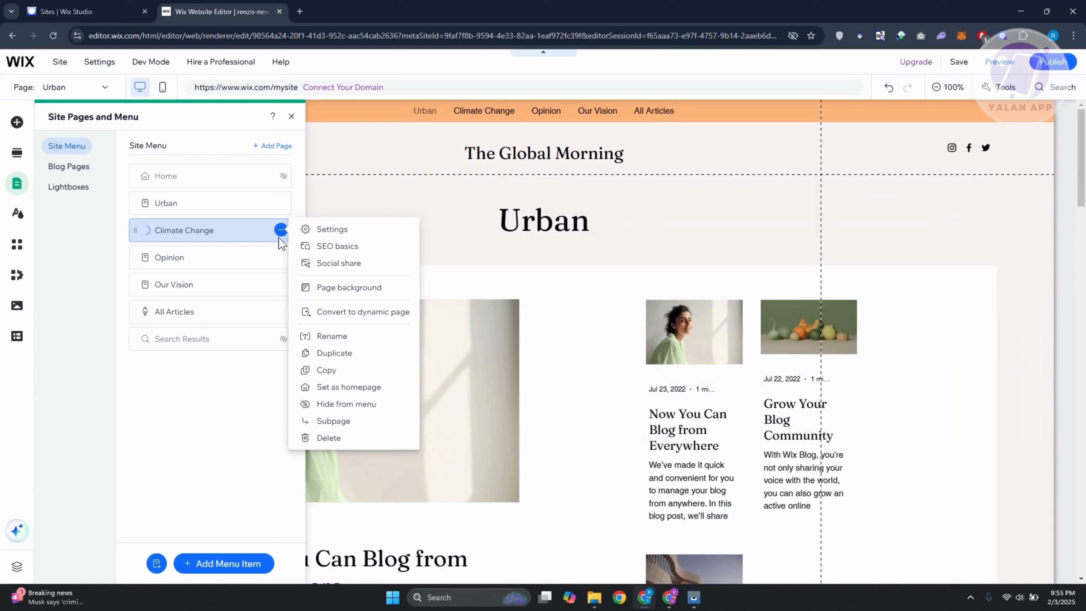
{"action": "left_click", "coordinate": [328, 228]}
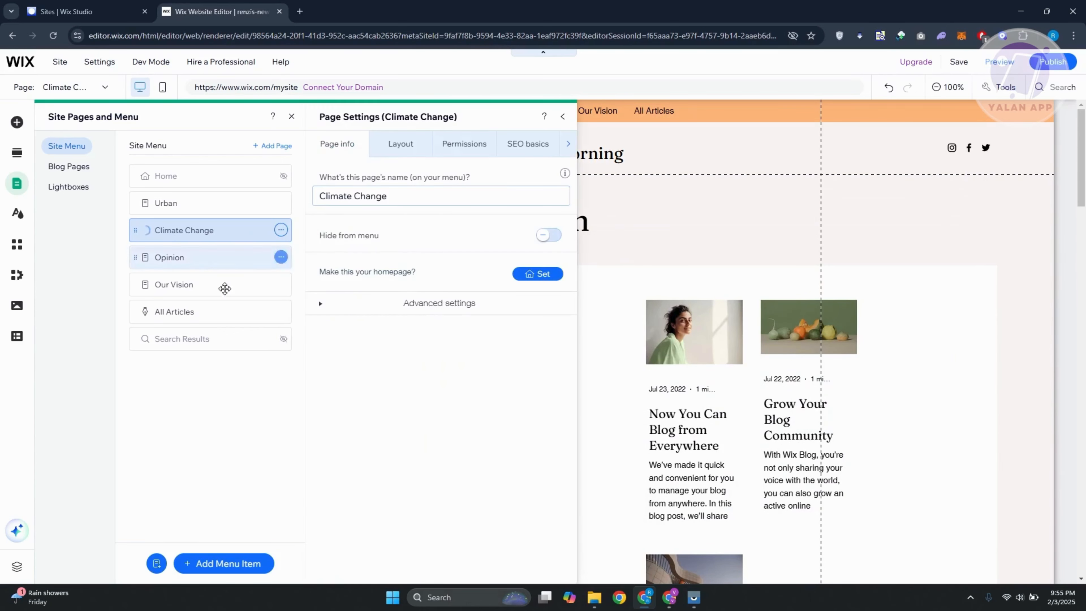
{"action": "left_click", "coordinate": [342, 196]}
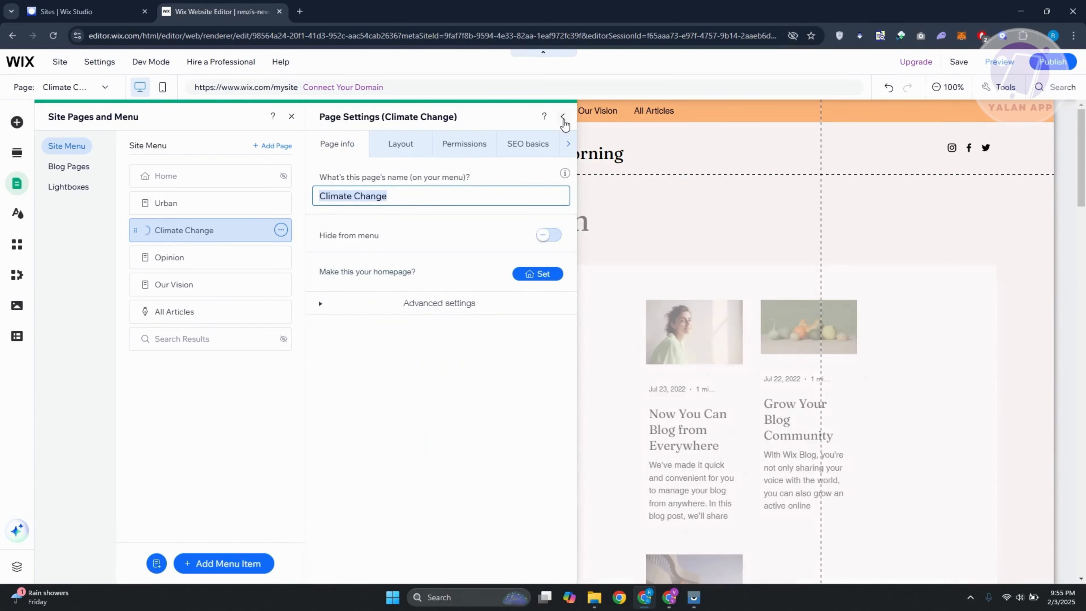
Leave the Climate Change page's settings and review the Site Design, App Market, My Business, Media and CMS options.
{"action": "left_click", "coordinate": [563, 116]}
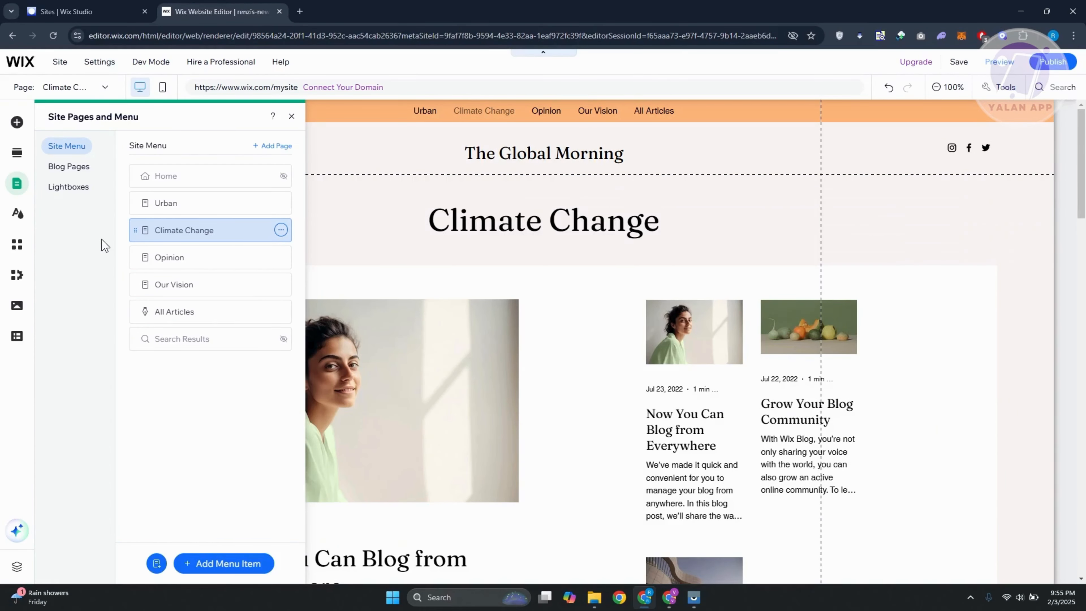
{"action": "left_click", "coordinate": [17, 213]}
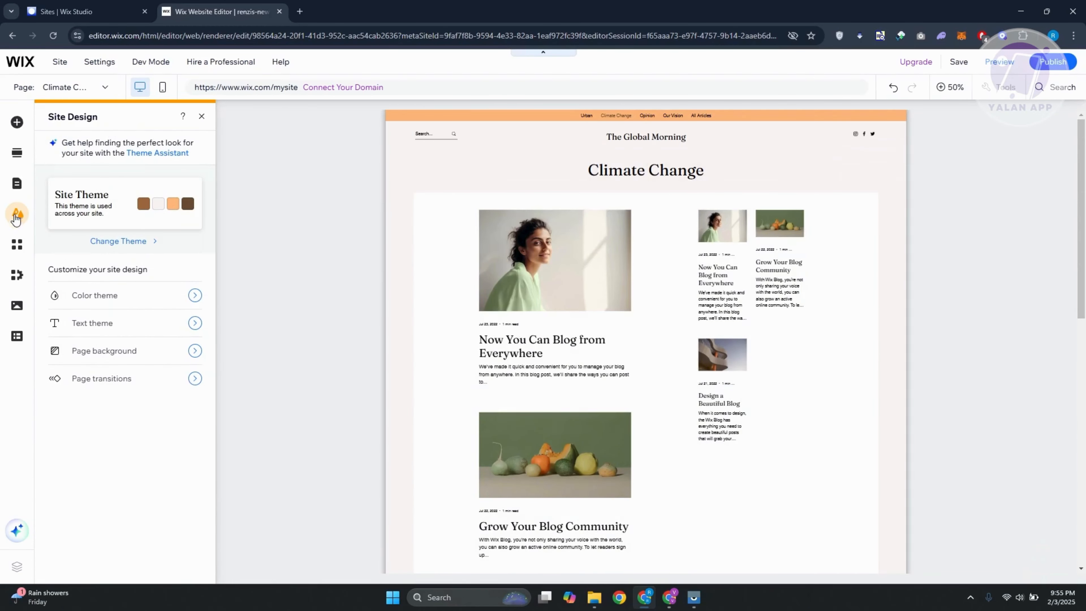
{"action": "left_click", "coordinate": [17, 243]}
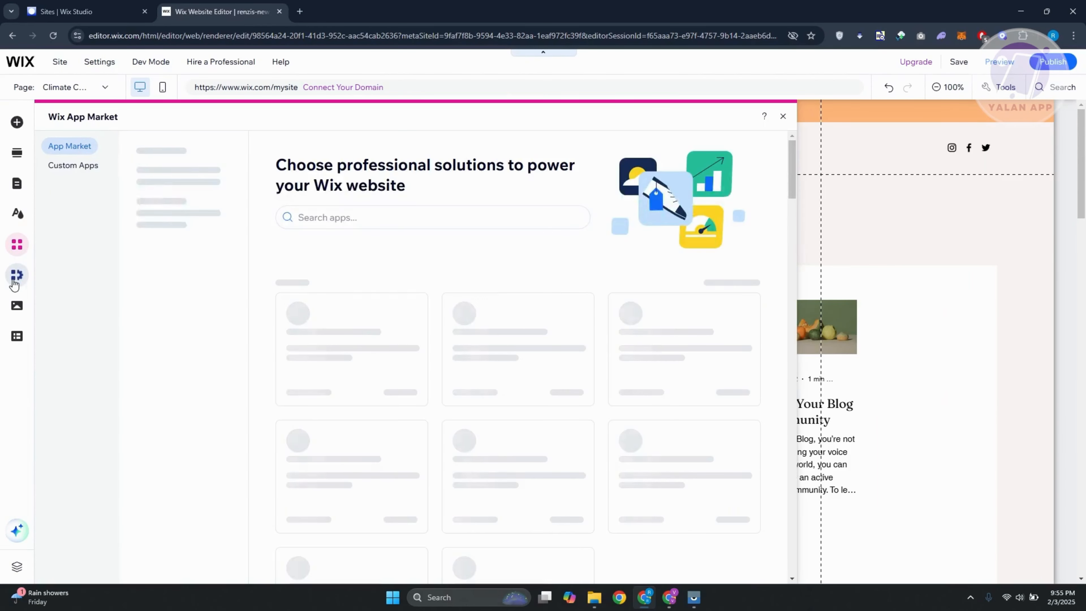
{"action": "left_click", "coordinate": [15, 280]}
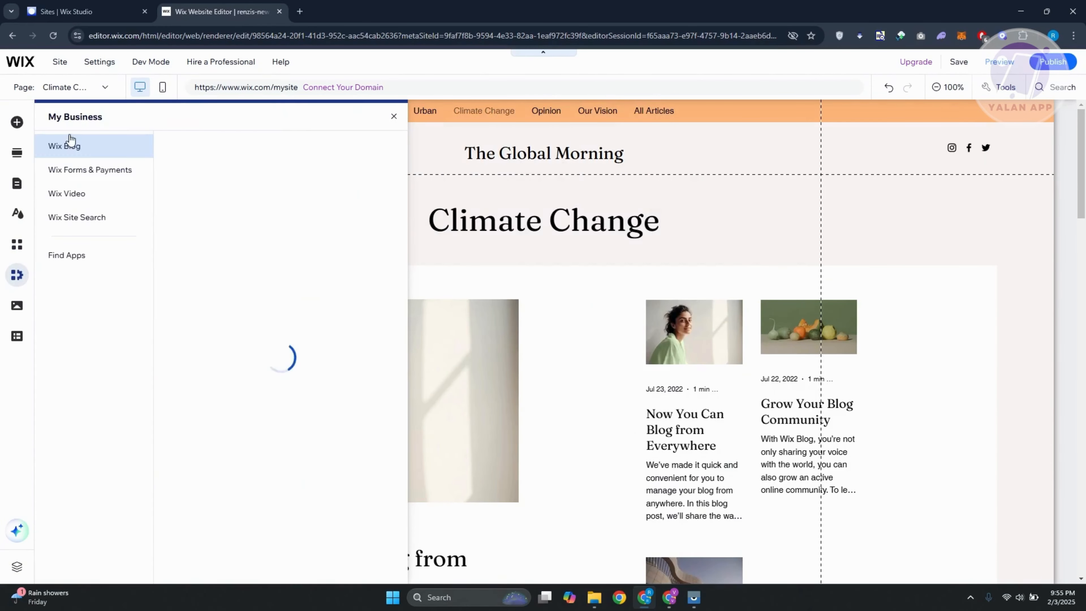
{"action": "left_click", "coordinate": [16, 307]}
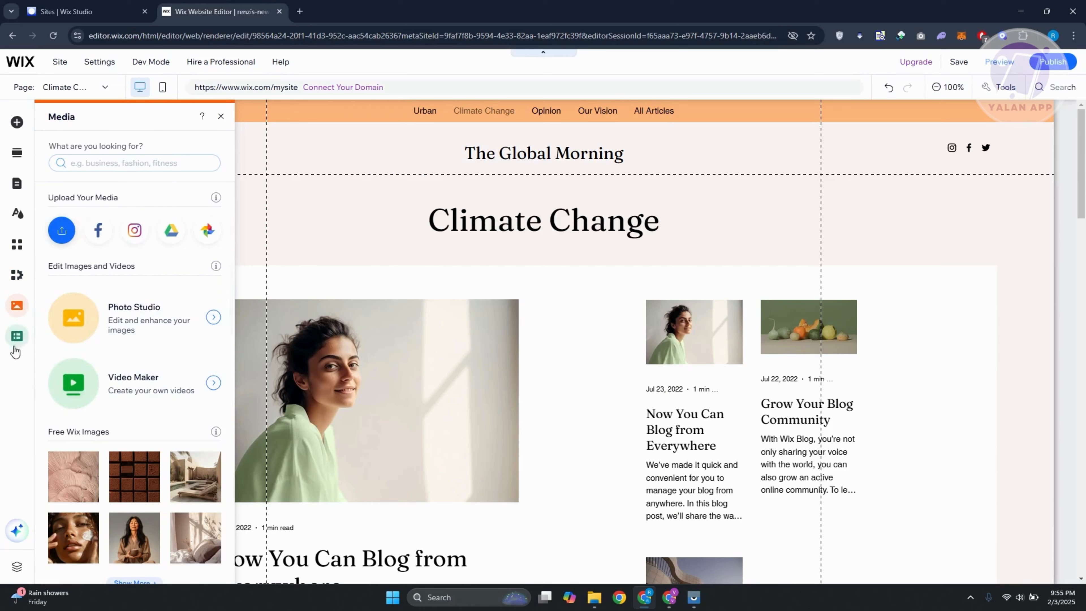
{"action": "left_click", "coordinate": [16, 337]}
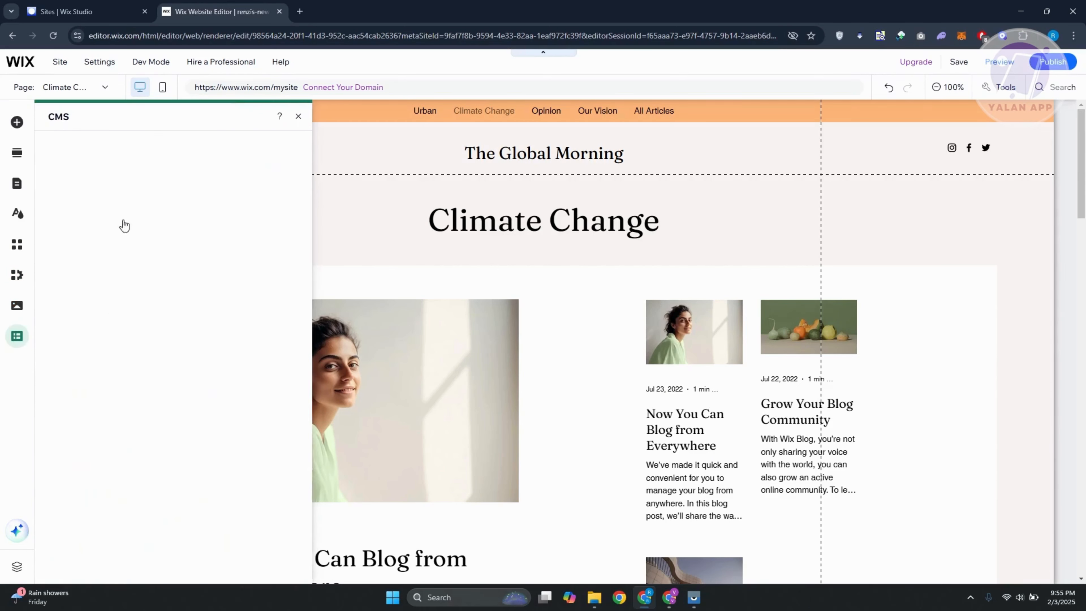
{"action": "left_click", "coordinate": [251, 118]}
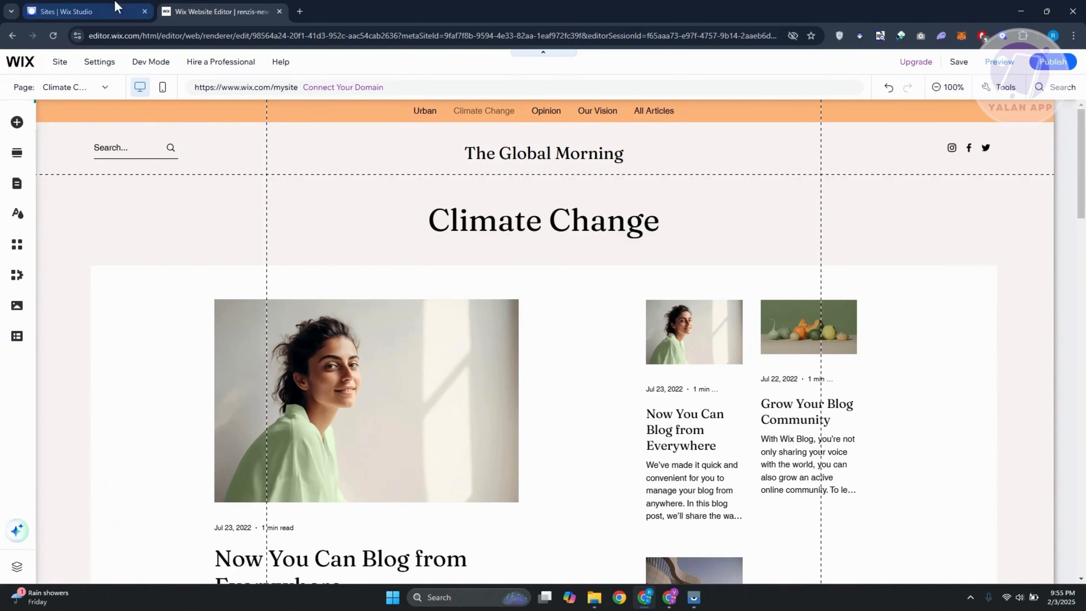
Open the Renzis News site's dashboard from the website editor and close the extra browser tab.
{"action": "left_click", "coordinate": [67, 8]}
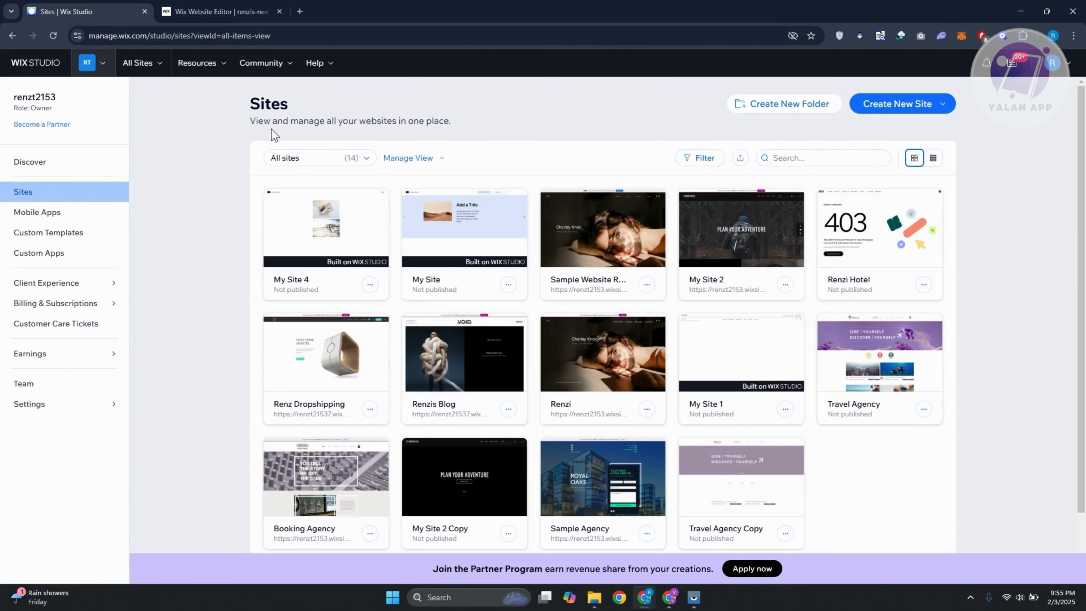
{"action": "left_click", "coordinate": [218, 11]}
{"action": "left_click", "coordinate": [22, 63]}
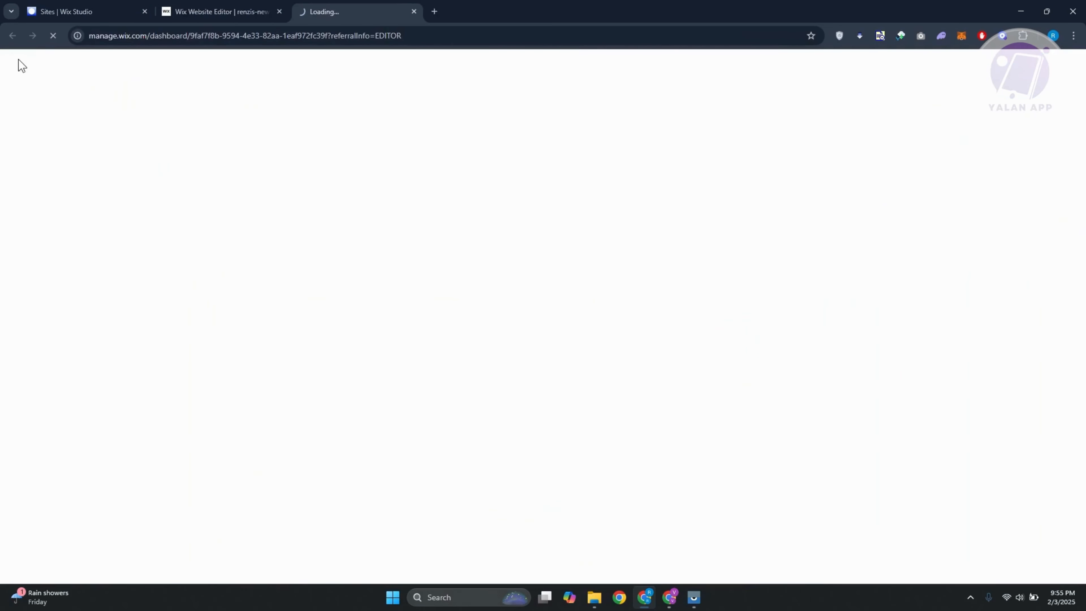
{"action": "left_click", "coordinate": [218, 11]}
{"action": "left_click", "coordinate": [44, 101]}
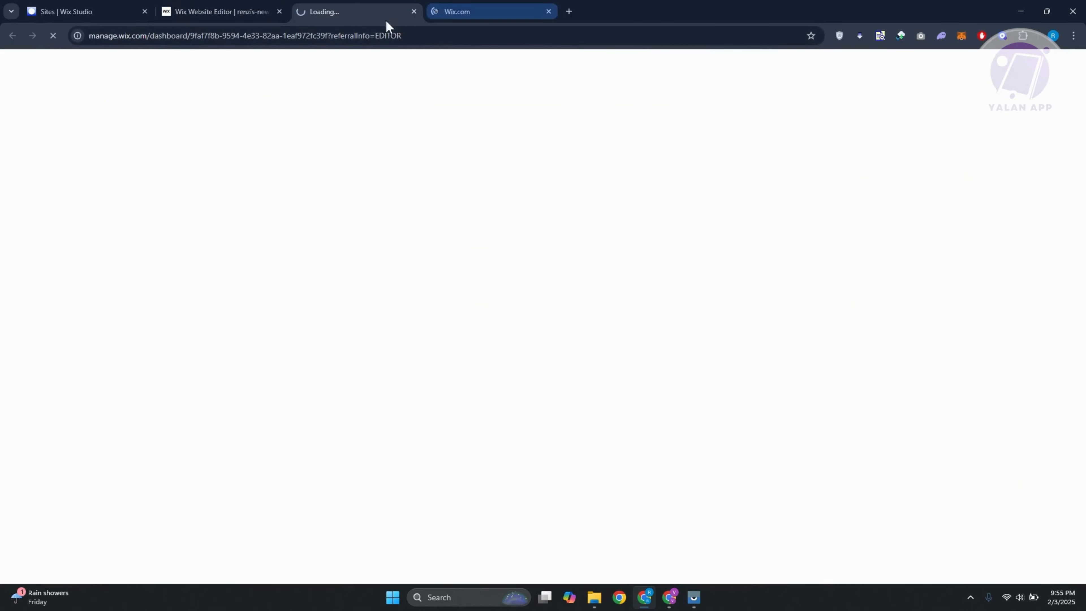
{"action": "left_click", "coordinate": [548, 12]}
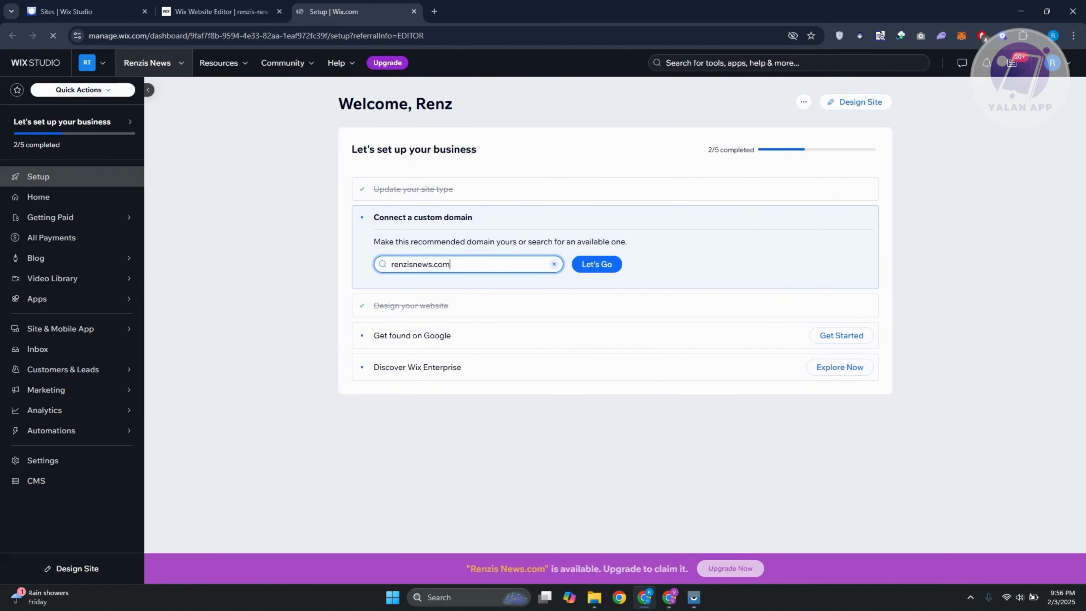
Create a new post in the site's blog and show the media and elements available for it.
{"action": "left_click", "coordinate": [76, 258]}
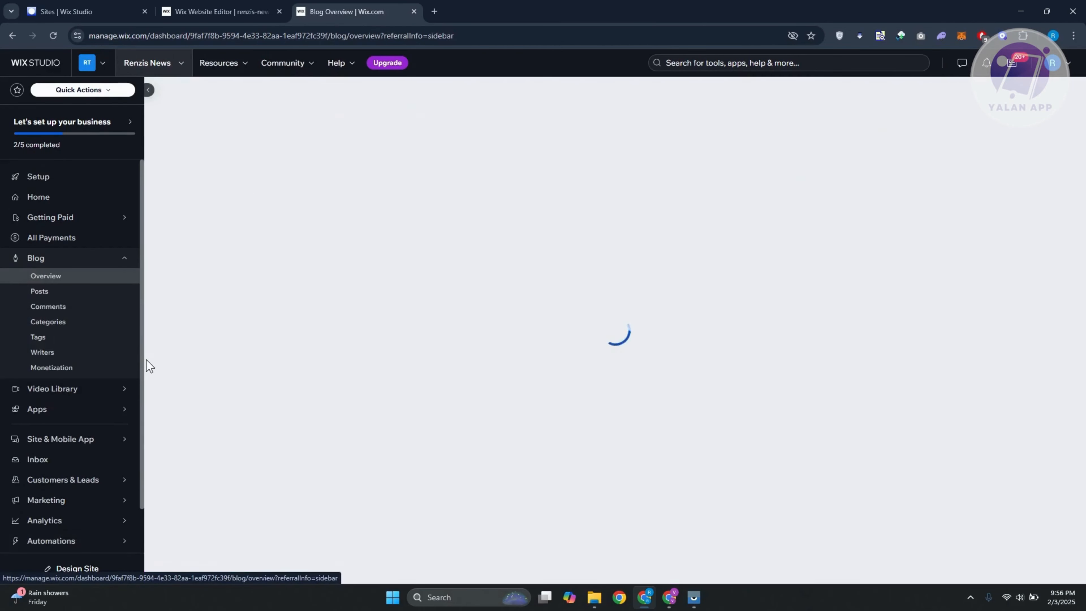
{"action": "left_click", "coordinate": [73, 294]}
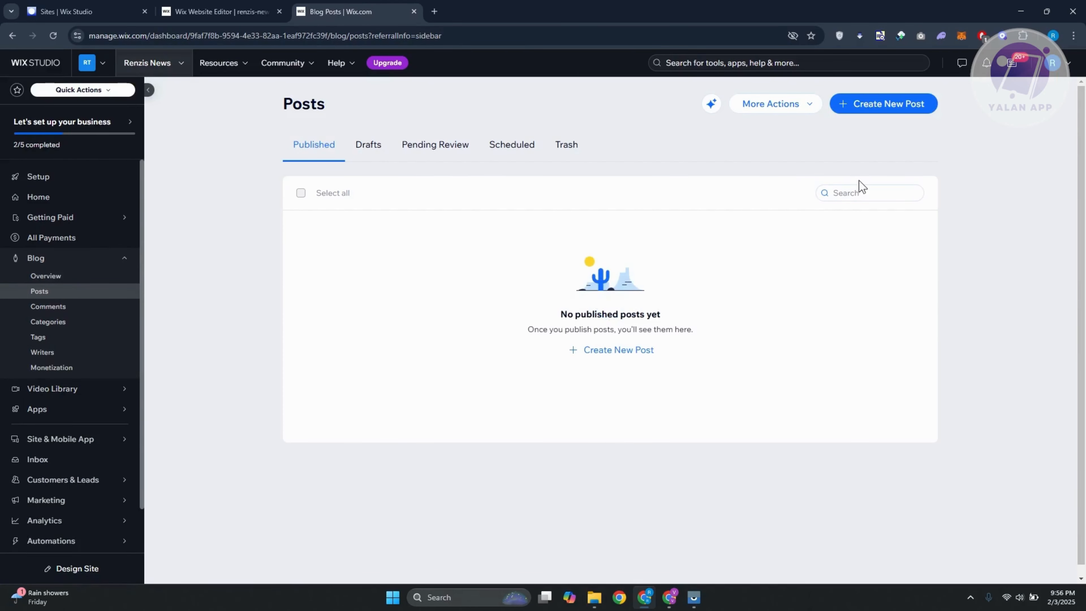
{"action": "left_click", "coordinate": [899, 112]}
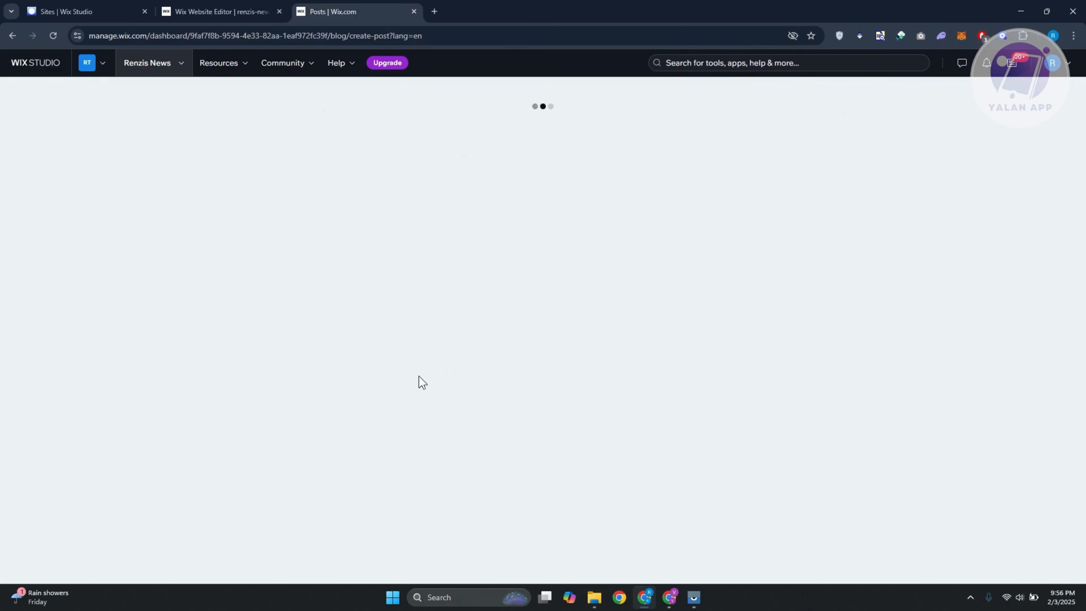
{"action": "left_click", "coordinate": [500, 190]}
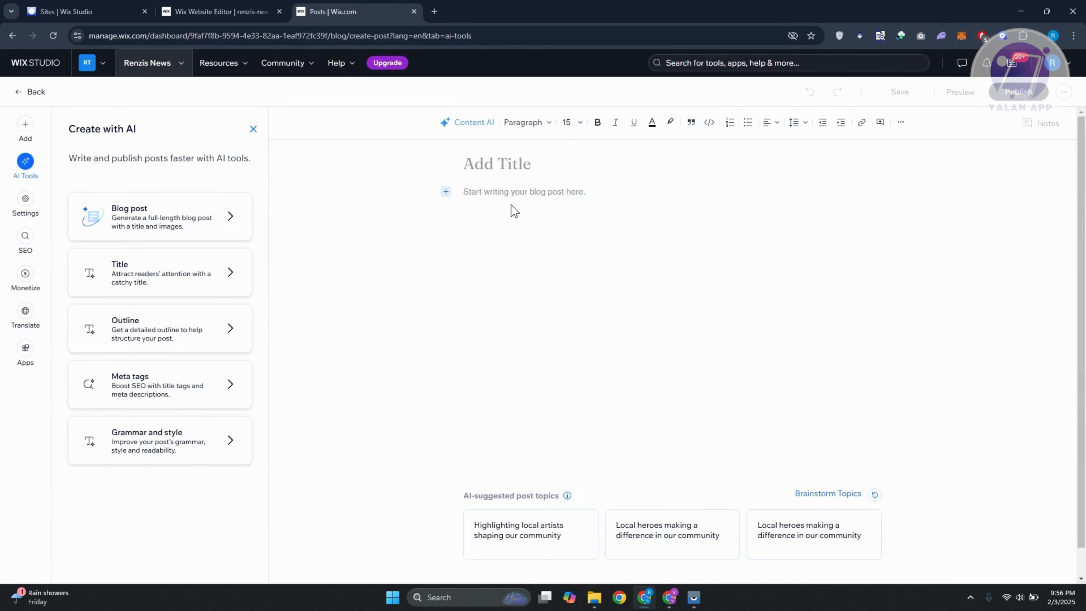
{"action": "left_click", "coordinate": [25, 125]}
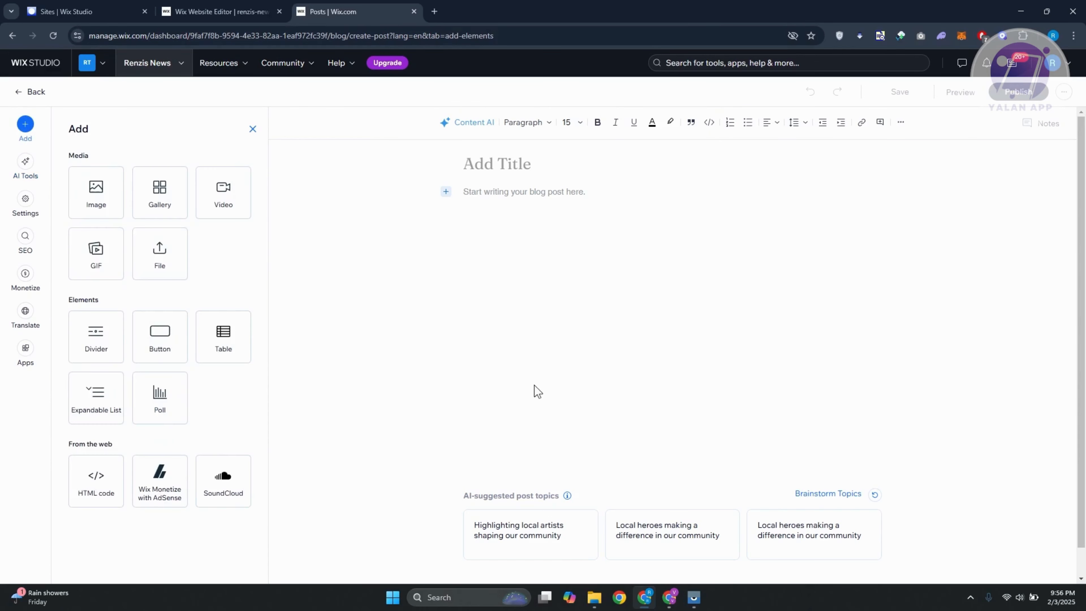